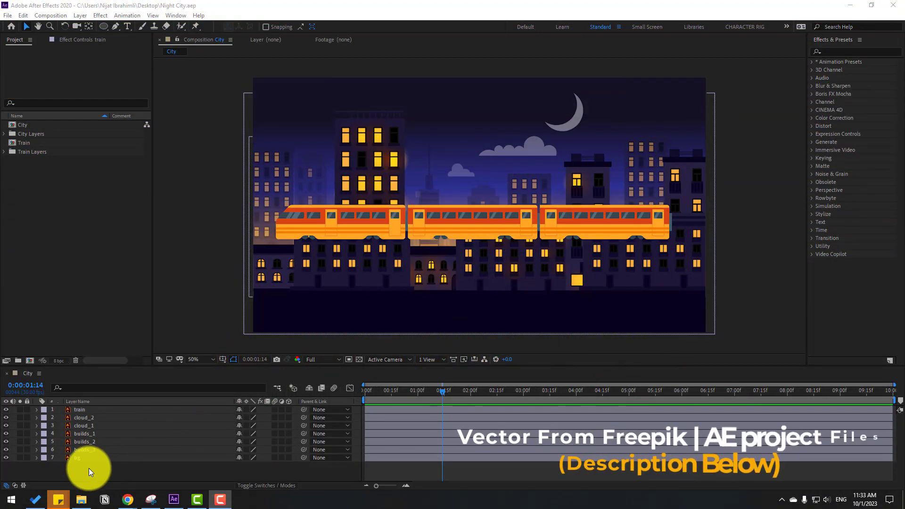
Step: Lock the bg layer and add a new null object with its anchor point centred
{"action": "left_click", "coordinate": [75, 459]}
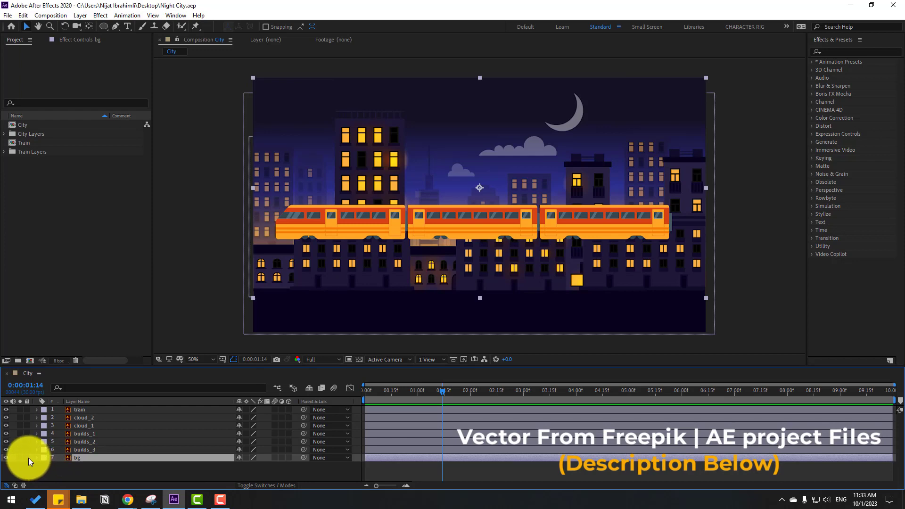
{"action": "left_click", "coordinate": [27, 457]}
{"action": "right_click", "coordinate": [85, 467]}
{"action": "mouse_move", "coordinate": [139, 362]}
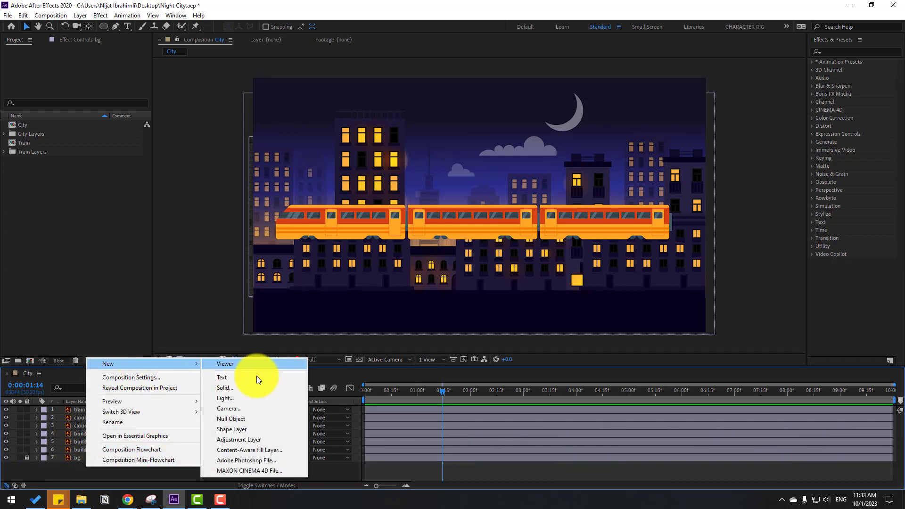
{"action": "left_click", "coordinate": [230, 419]}
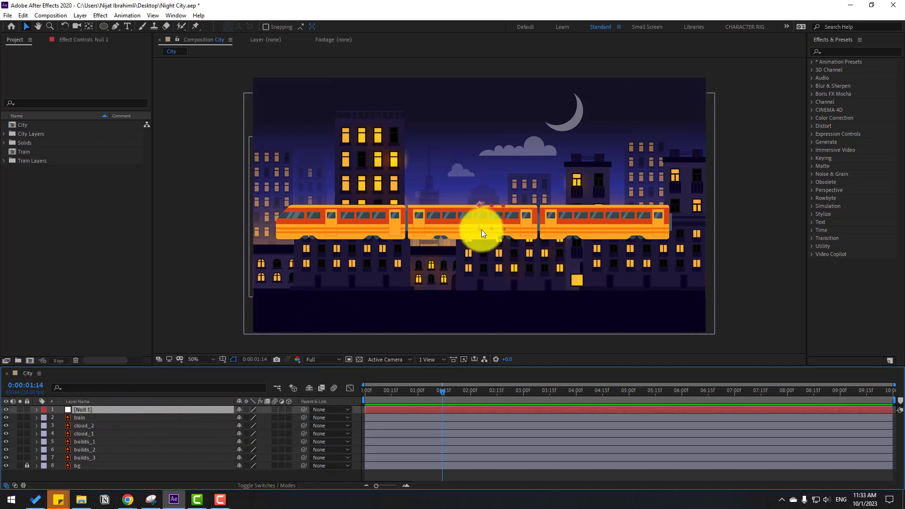
{"action": "left_click", "coordinate": [90, 25]}
{"action": "key", "text": "ctrl+alt+Home"}
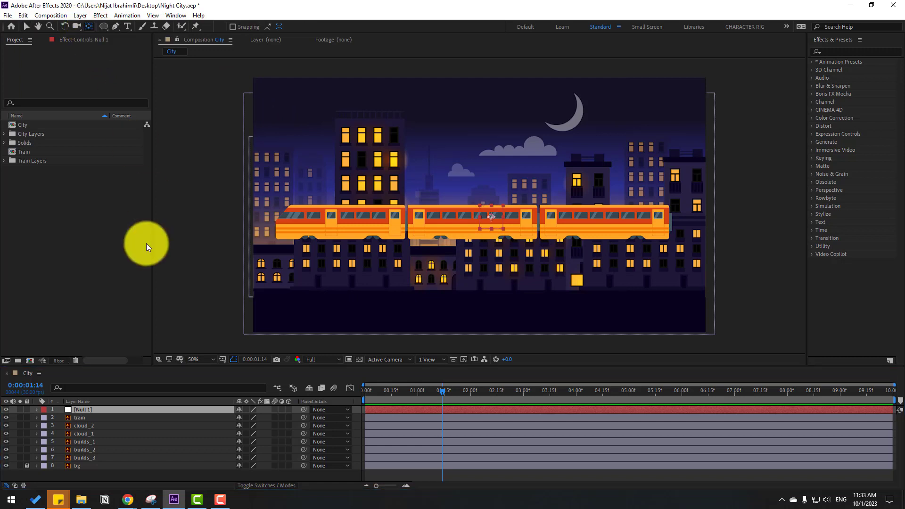
{"action": "left_click", "coordinate": [27, 25]}
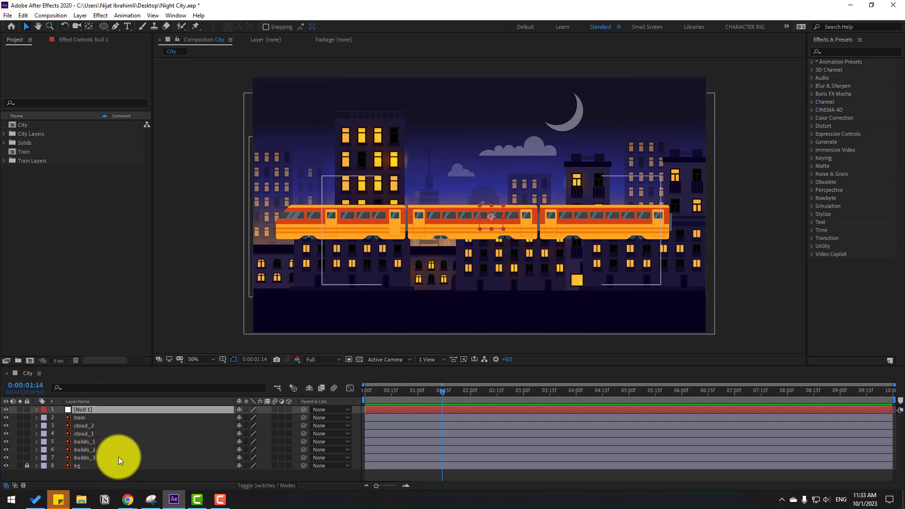
Step: Keyframe Null 1's Scale from 100% at 0:00 to 110% at the last frame (0:00:09:29)
{"action": "left_click", "coordinate": [86, 411]}
{"action": "key", "text": "s"}
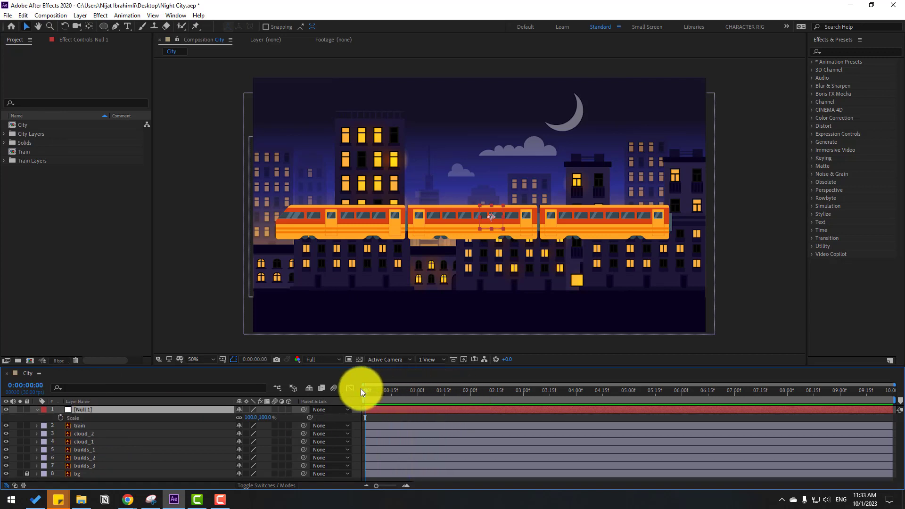
{"action": "left_click", "coordinate": [61, 417]}
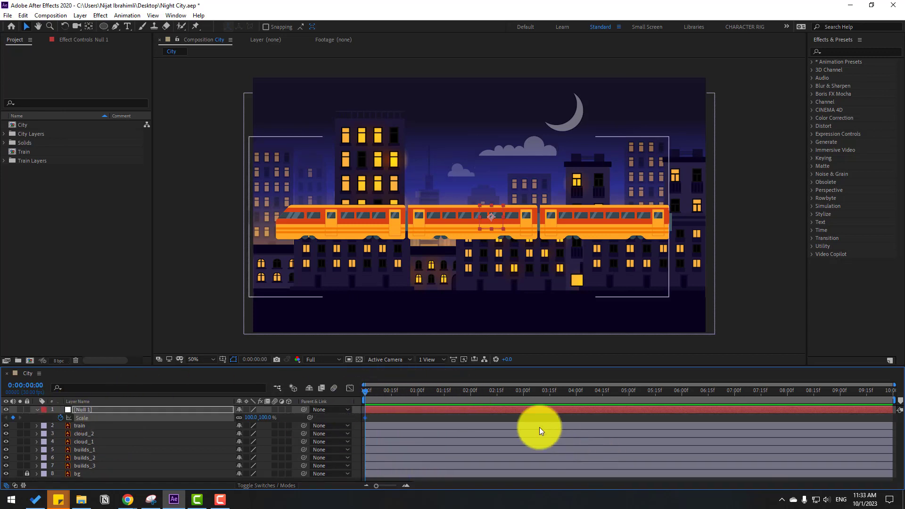
{"action": "left_click_drag", "start_coordinate": [434, 395], "coordinate": [699, 394]}
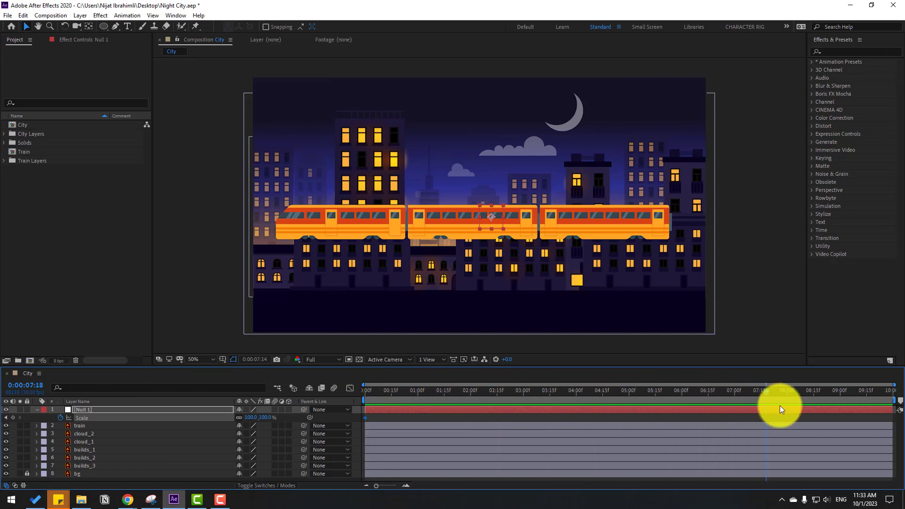
{"action": "left_click_drag", "start_coordinate": [776, 398], "coordinate": [888, 398]}
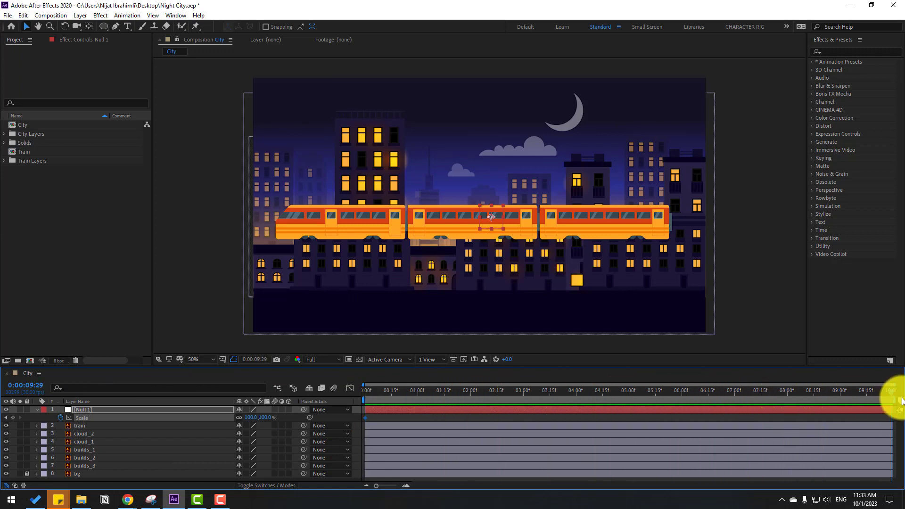
{"action": "left_click", "coordinate": [250, 417]}
{"action": "type", "text": "110"}
{"action": "key", "text": "Return"}
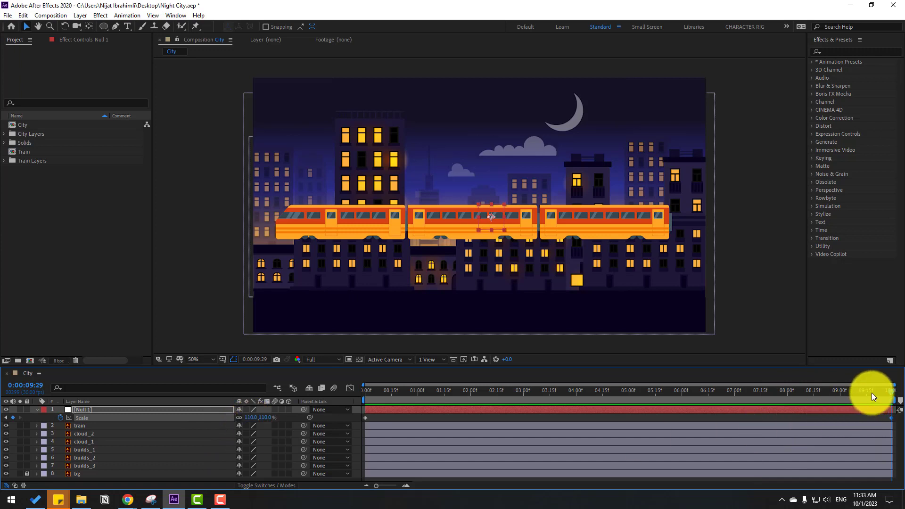
Step: Parent builds_3, builds_2, builds_1, cloud_1, cloud_2 and train to Null 1
{"action": "left_click", "coordinate": [36, 410]}
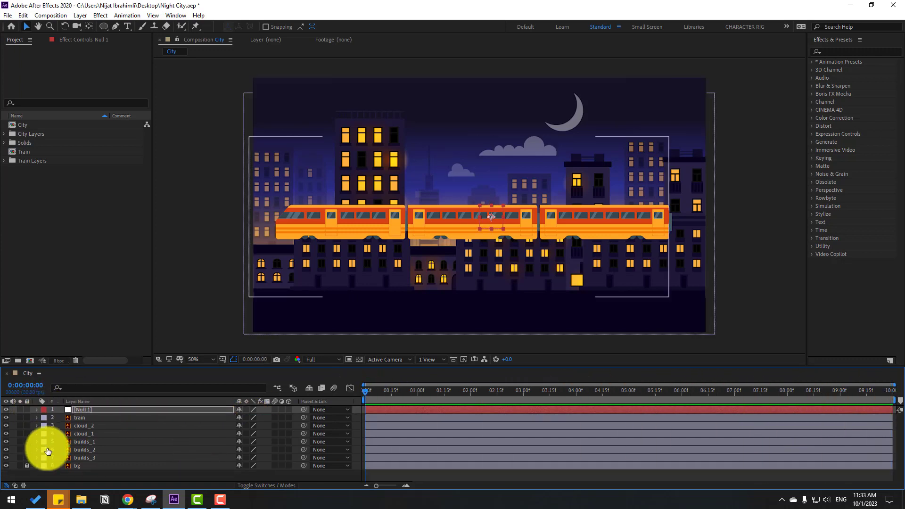
{"action": "left_click", "coordinate": [80, 458]}
{"action": "left_click", "coordinate": [78, 449], "text": "ctrl"}
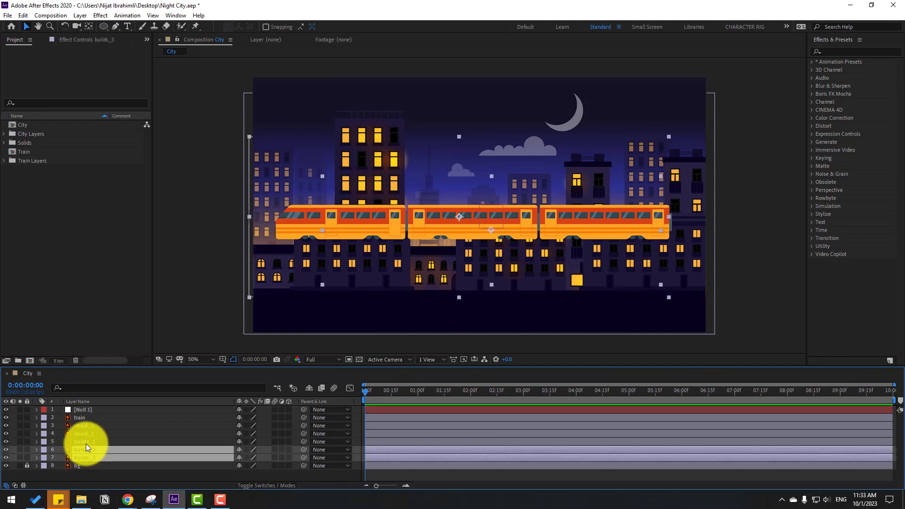
{"action": "left_click", "coordinate": [79, 442], "text": "ctrl"}
{"action": "left_click", "coordinate": [83, 433], "text": "ctrl"}
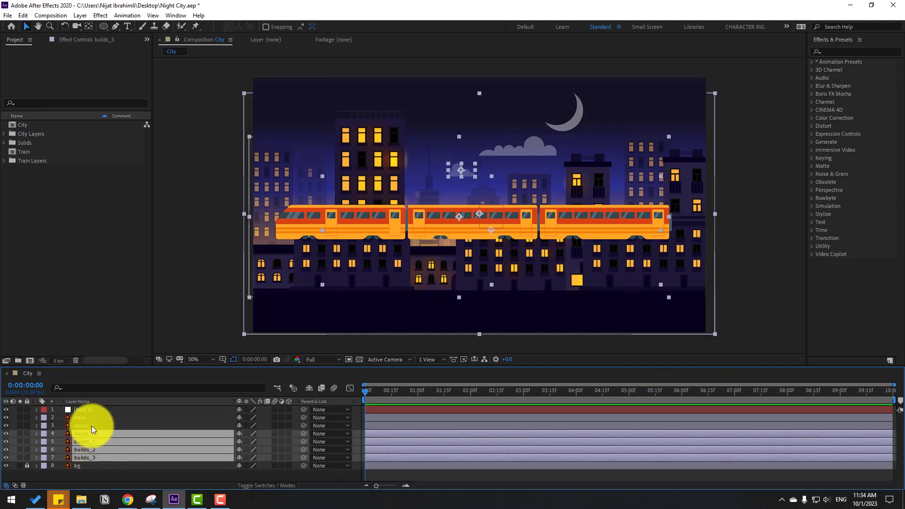
{"action": "left_click", "coordinate": [91, 425], "text": "ctrl"}
{"action": "left_click", "coordinate": [81, 418], "text": "ctrl"}
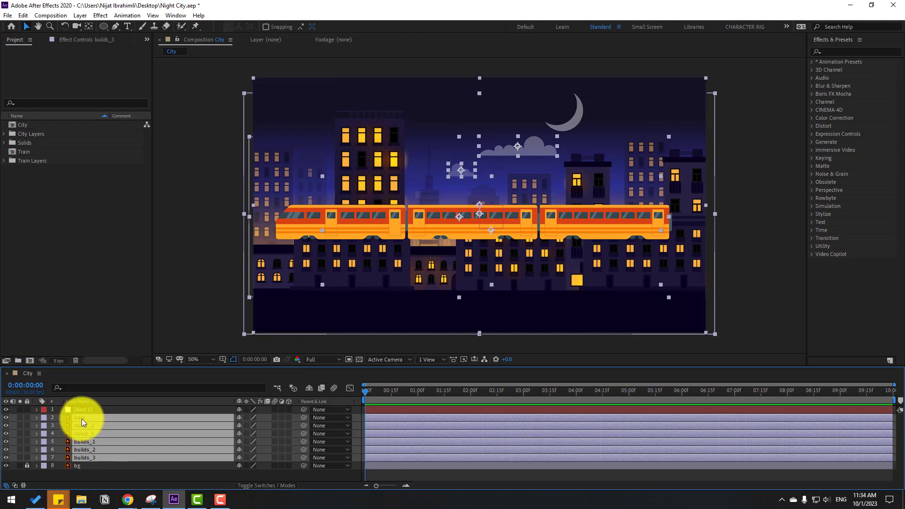
{"action": "left_click_drag", "start_coordinate": [305, 419], "coordinate": [94, 409]}
Step: Preview the zoom, then move the train down to the bottom of the frame
{"action": "key", "text": "space"}
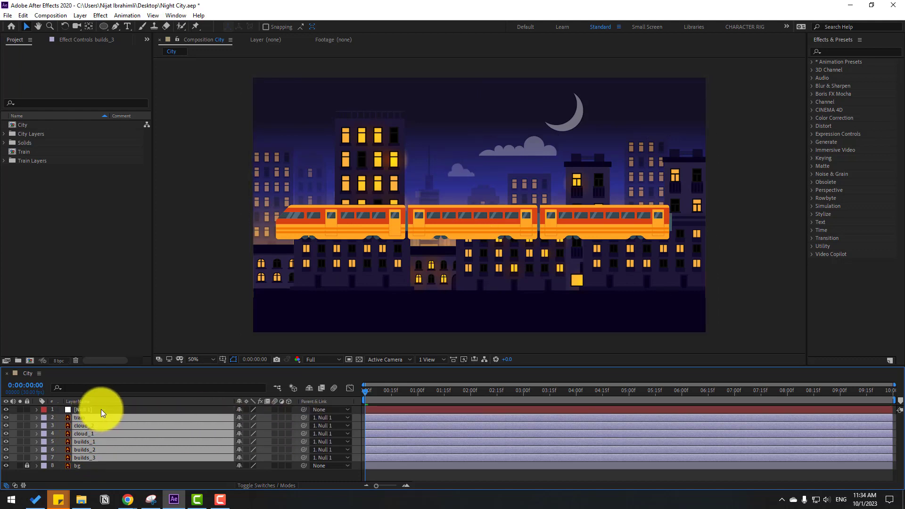
{"action": "left_click", "coordinate": [402, 396]}
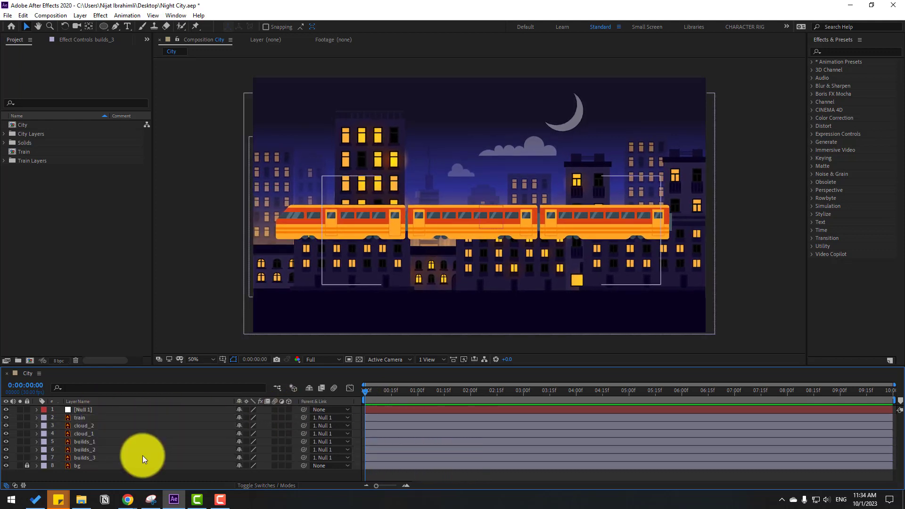
{"action": "left_click", "coordinate": [81, 417]}
{"action": "left_click_drag", "start_coordinate": [509, 228], "coordinate": [513, 325]}
Step: Keyframe the train's Position off-screen right at 0:00 and past the left edge at 0:00:07:00
{"action": "key", "text": "Return"}
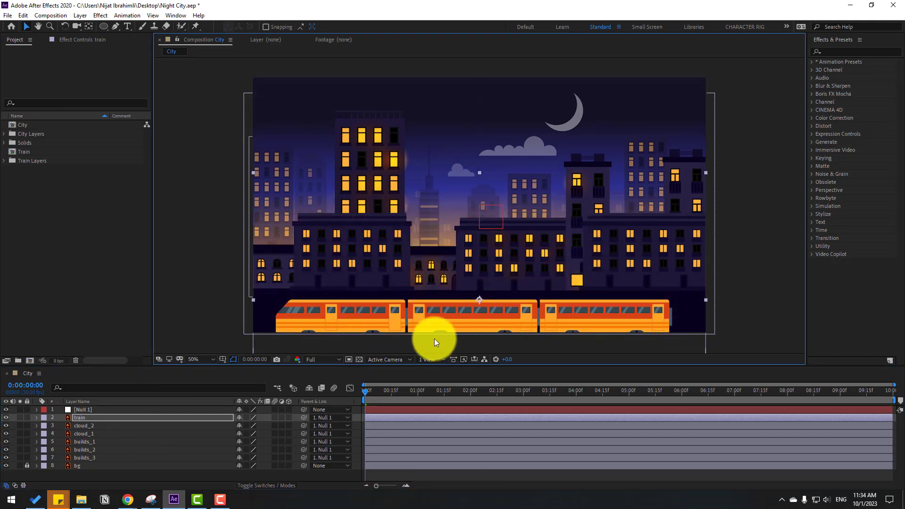
{"action": "key", "text": "p"}
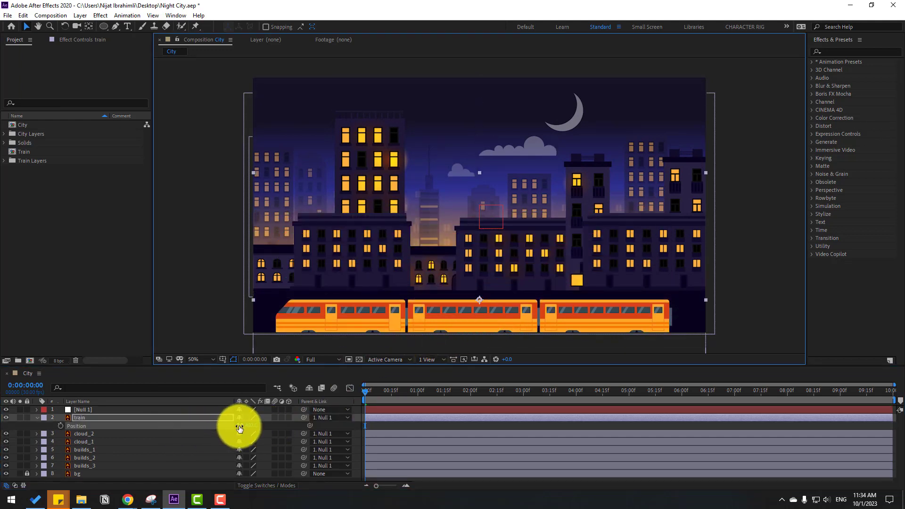
{"action": "left_click_drag", "start_coordinate": [239, 428], "coordinate": [546, 426]}
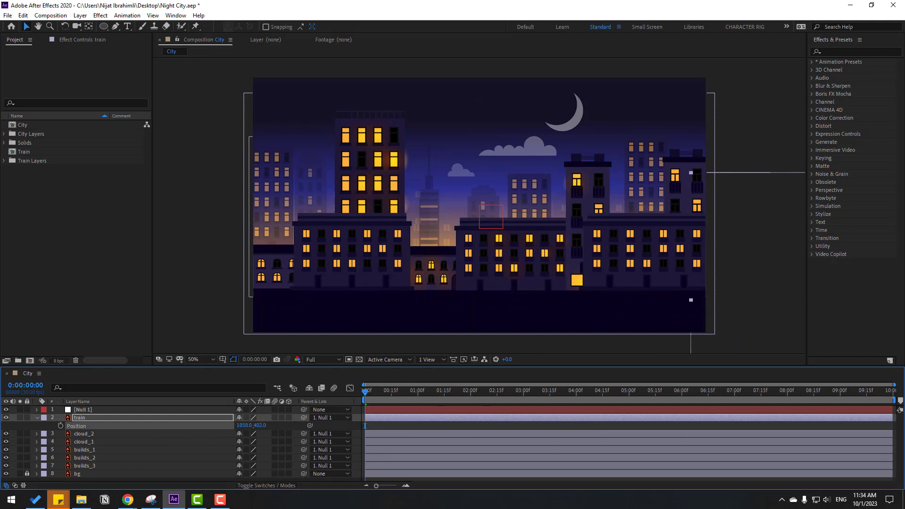
{"action": "left_click", "coordinate": [73, 433]}
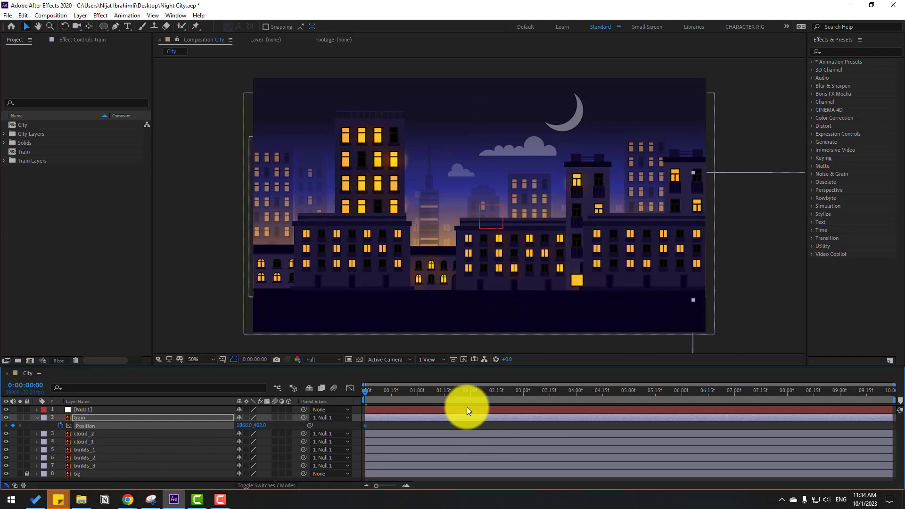
{"action": "left_click_drag", "start_coordinate": [468, 394], "coordinate": [734, 393]}
{"action": "left_click_drag", "start_coordinate": [242, 426], "coordinate": [5, 428]}
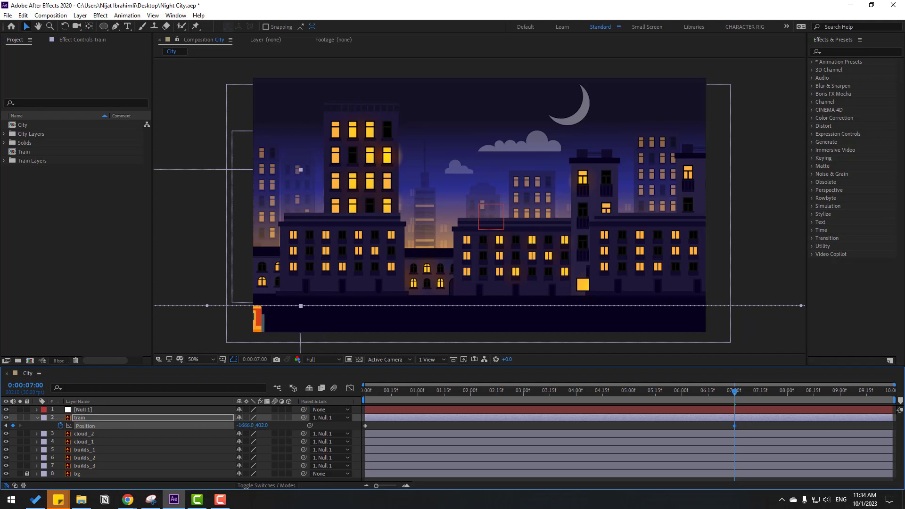
{"action": "left_click_drag", "start_coordinate": [249, 424], "coordinate": [207, 423]}
{"action": "key", "text": "space"}
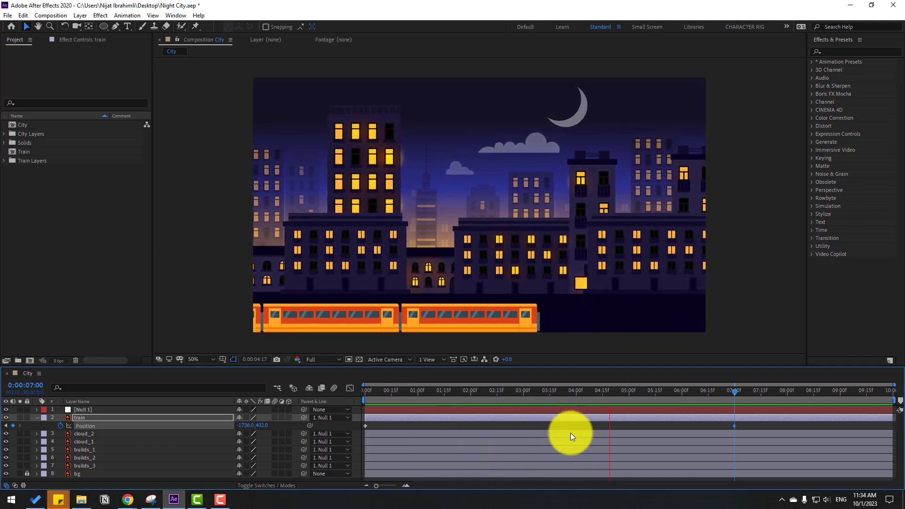
{"action": "left_click_drag", "start_coordinate": [738, 391], "coordinate": [451, 397]}
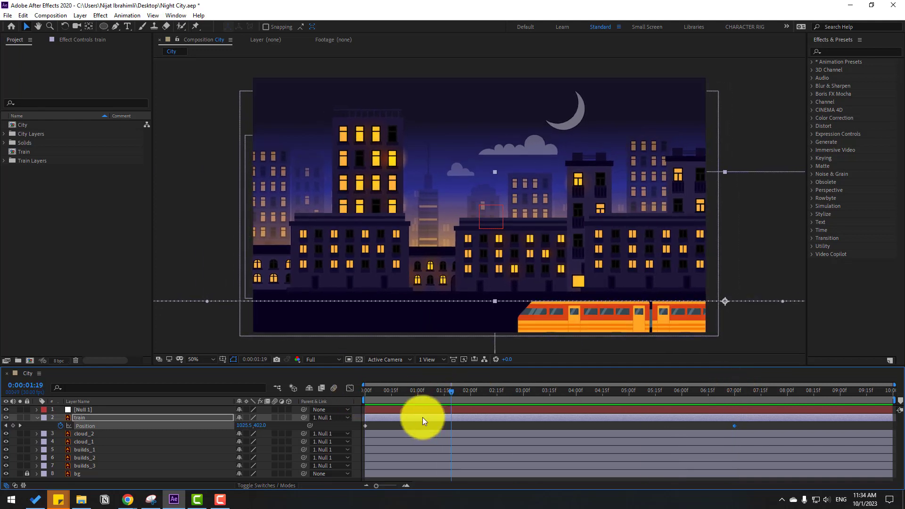
Step: Create a soft yellow solid named light_yellow and set its opacity to 22%
{"action": "left_click", "coordinate": [108, 425]}
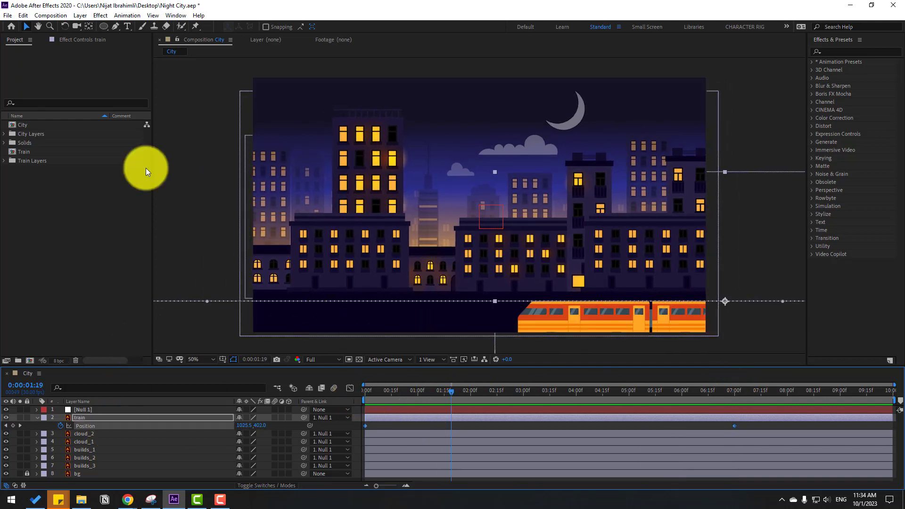
{"action": "left_click", "coordinate": [76, 16]}
{"action": "mouse_move", "coordinate": [85, 24]}
{"action": "left_click", "coordinate": [272, 39]}
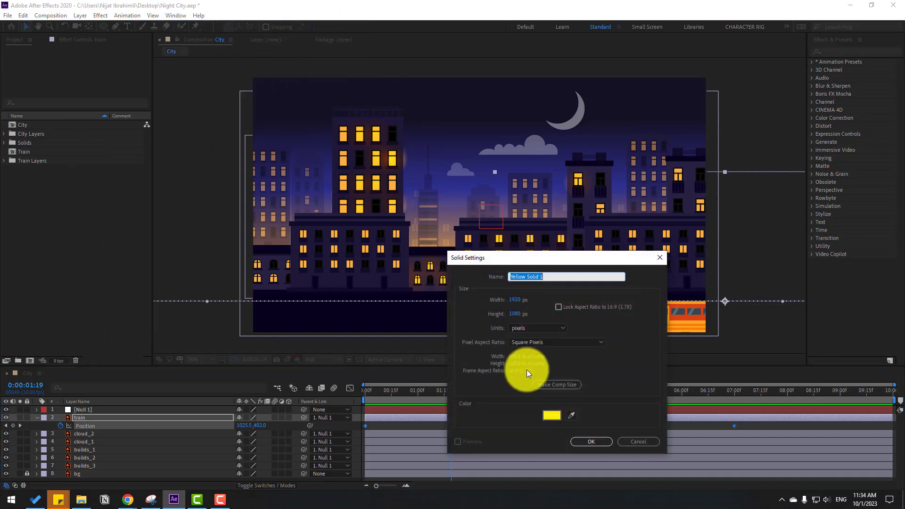
{"action": "left_click", "coordinate": [551, 415]}
{"action": "left_click_drag", "start_coordinate": [354, 327], "coordinate": [344, 317]}
{"action": "left_click", "coordinate": [450, 320]}
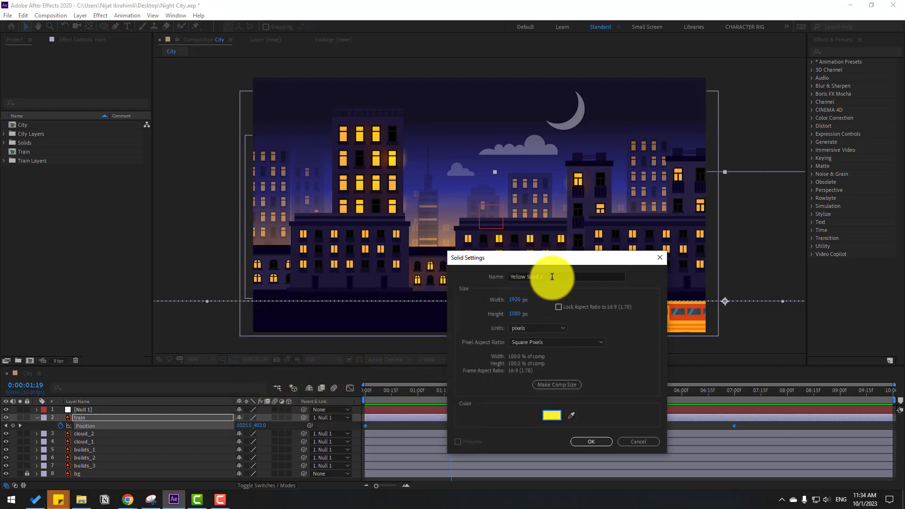
{"action": "left_click_drag", "start_coordinate": [555, 276], "coordinate": [478, 276]}
{"action": "type", "text": "light_yellow"}
{"action": "left_click", "coordinate": [590, 441]}
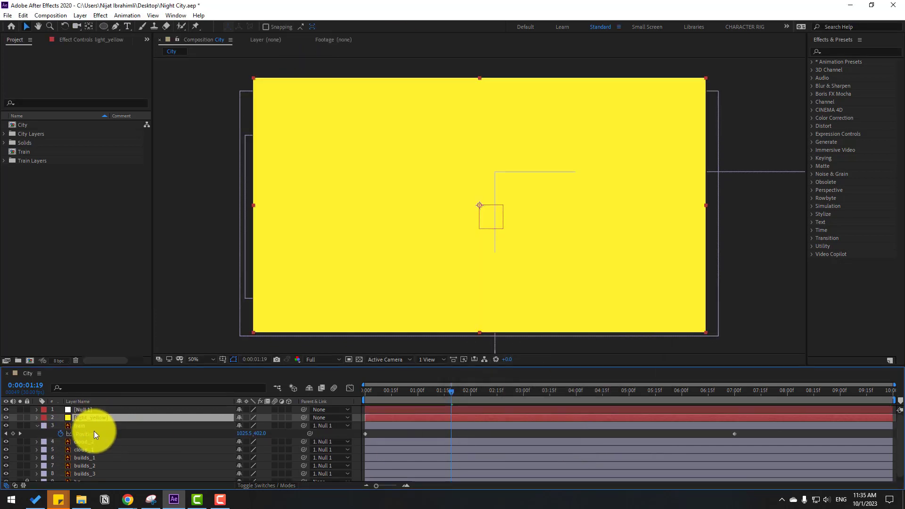
{"action": "key", "text": "t"}
{"action": "left_click_drag", "start_coordinate": [235, 425], "coordinate": [202, 426]}
Step: Draw a closed four-point beam-shaped mask on the light_yellow solid with the Pen tool
{"action": "left_click", "coordinate": [116, 26]}
{"action": "left_click", "coordinate": [467, 190]}
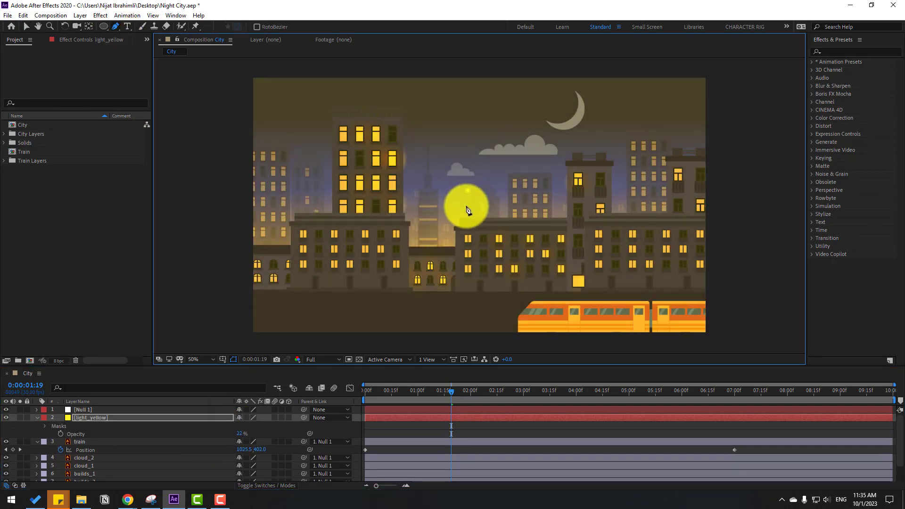
{"action": "left_click", "coordinate": [467, 212]}
{"action": "left_click", "coordinate": [414, 229]}
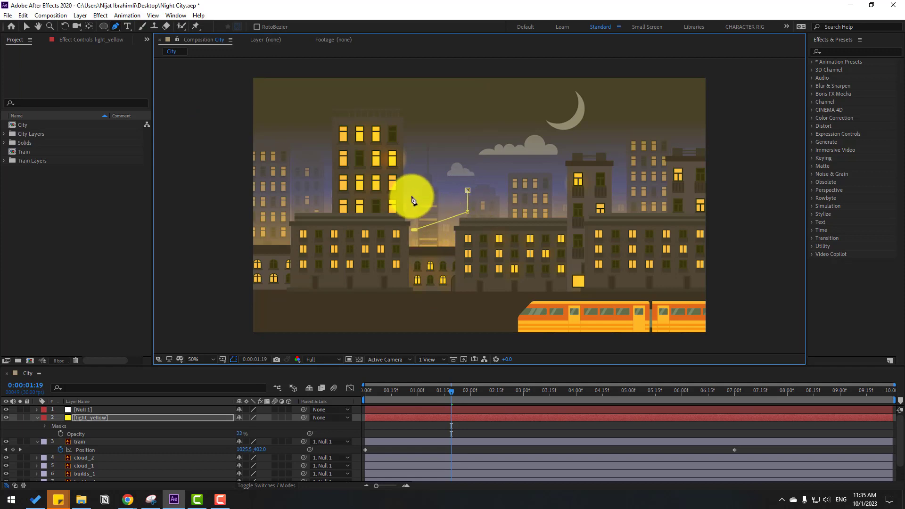
{"action": "left_click", "coordinate": [411, 177]}
{"action": "left_click", "coordinate": [468, 190]}
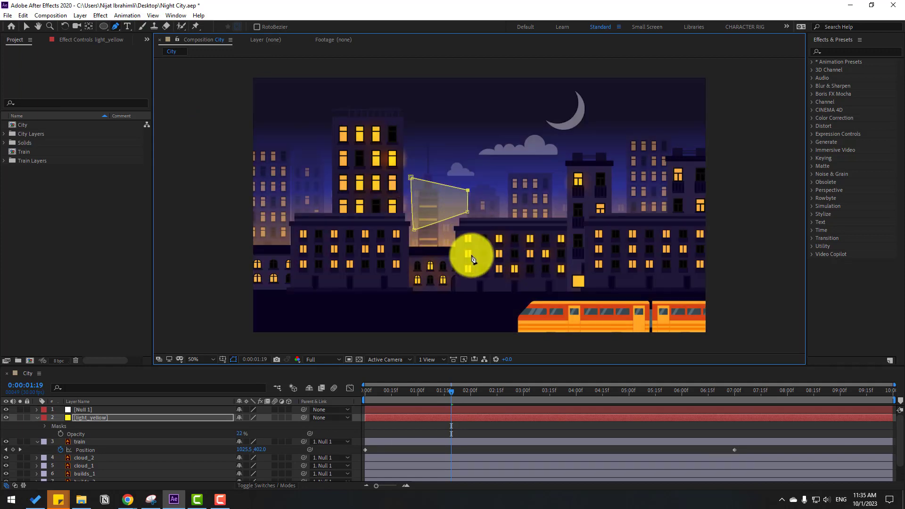
Step: Move the anchor point onto the beam and place the beam at the train's front
{"action": "left_click", "coordinate": [27, 26]}
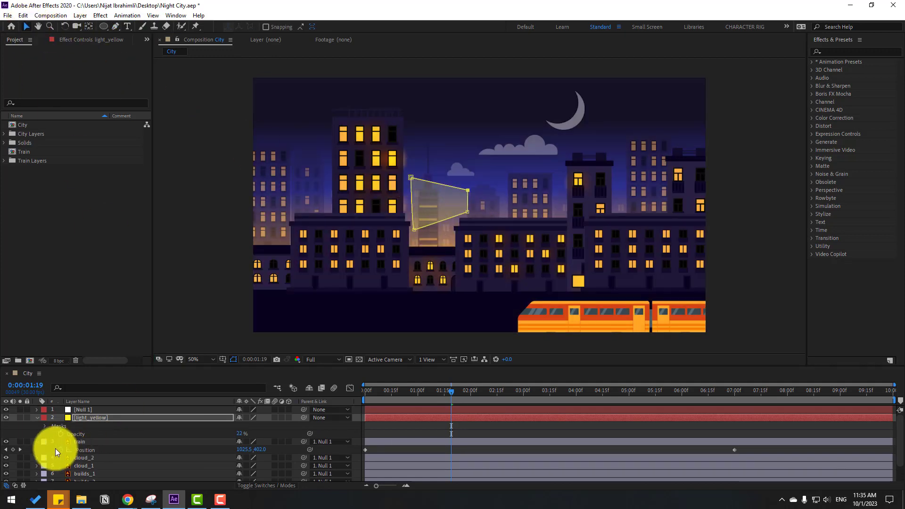
{"action": "left_click", "coordinate": [31, 426]}
{"action": "left_click", "coordinate": [83, 419]}
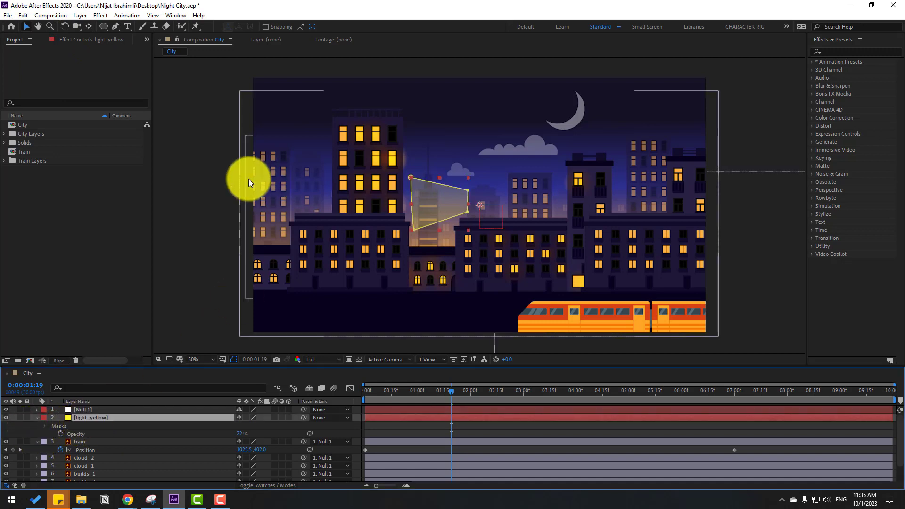
{"action": "left_click", "coordinate": [89, 25]}
{"action": "left_click_drag", "start_coordinate": [479, 205], "coordinate": [465, 197]}
{"action": "left_click", "coordinate": [26, 26]}
{"action": "left_click_drag", "start_coordinate": [466, 204], "coordinate": [473, 342]}
Step: Set light_yellow's Mask 1 feather to about 76 px so the beam's edges fade softly
{"action": "left_click", "coordinate": [430, 344]}
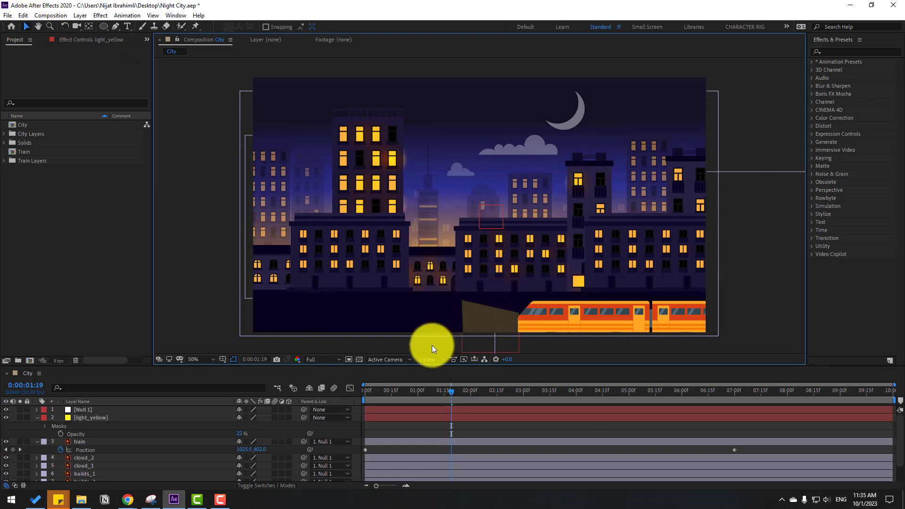
{"action": "scroll", "coordinate": [515, 259], "scroll_direction": "down", "scroll_amount": 3}
{"action": "scroll", "coordinate": [521, 277], "scroll_direction": "up", "scroll_amount": 4}
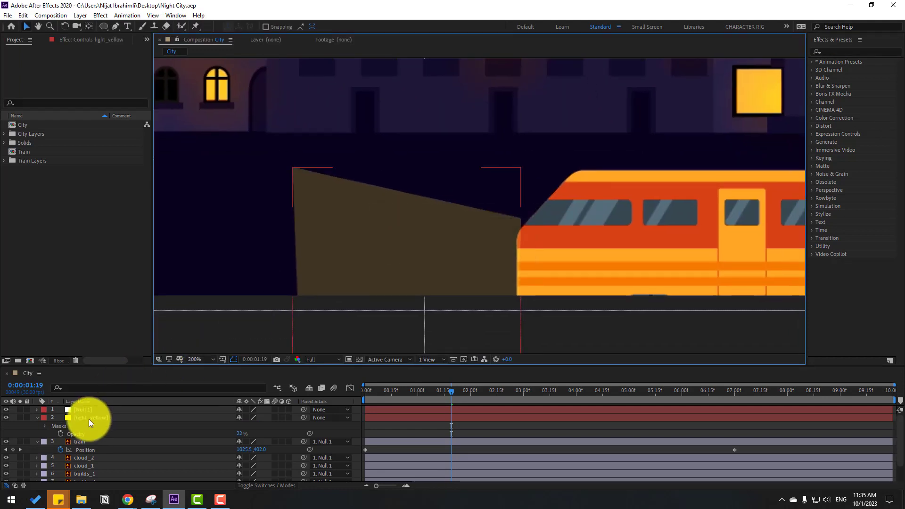
{"action": "left_click", "coordinate": [88, 418]}
{"action": "left_click", "coordinate": [45, 426]}
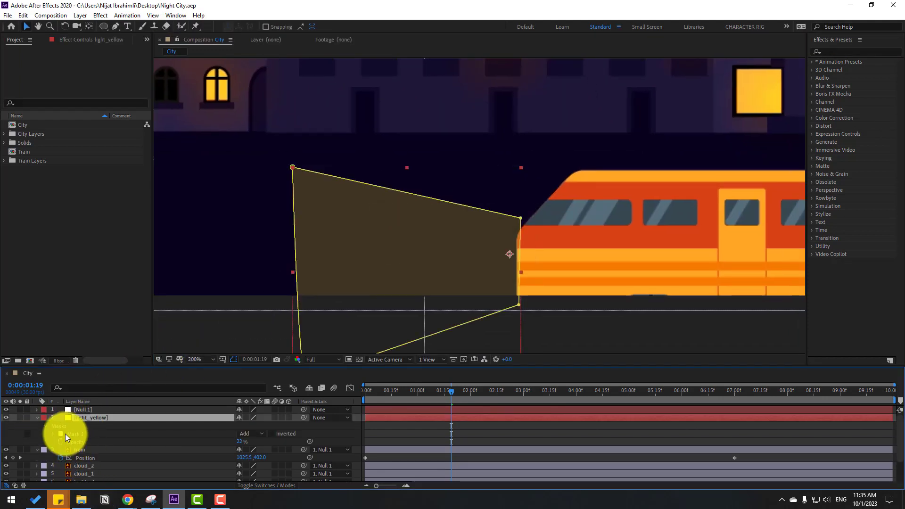
{"action": "left_click", "coordinate": [51, 433]}
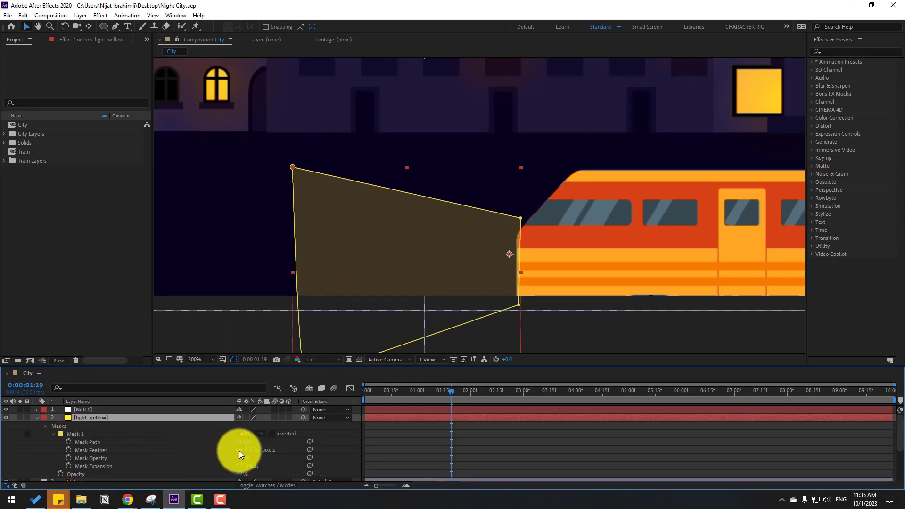
{"action": "mouse_move", "coordinate": [245, 452]}
{"action": "left_mouse_down"}
{"action": "mouse_move", "coordinate": [266, 444]}
{"action": "mouse_move", "coordinate": [281, 458]}
{"action": "mouse_move", "coordinate": [247, 449]}
{"action": "mouse_move", "coordinate": [255, 448]}
{"action": "left_mouse_up"}
{"action": "left_click", "coordinate": [282, 459]}
{"action": "left_click", "coordinate": [559, 451]}
{"action": "scroll", "coordinate": [244, 208], "scroll_direction": "down", "scroll_amount": 1}
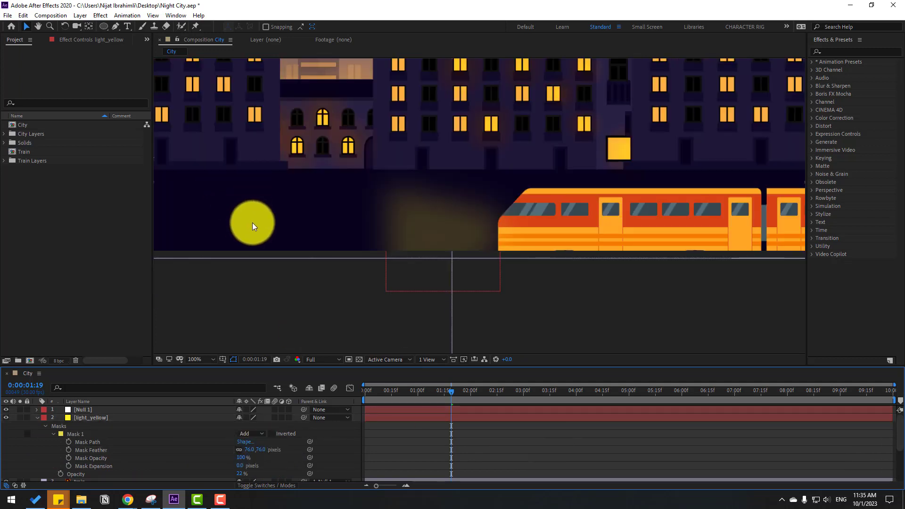
Step: Parent the light_yellow beam layer to the train layer
{"action": "left_click", "coordinate": [34, 418]}
{"action": "left_click", "coordinate": [95, 418]}
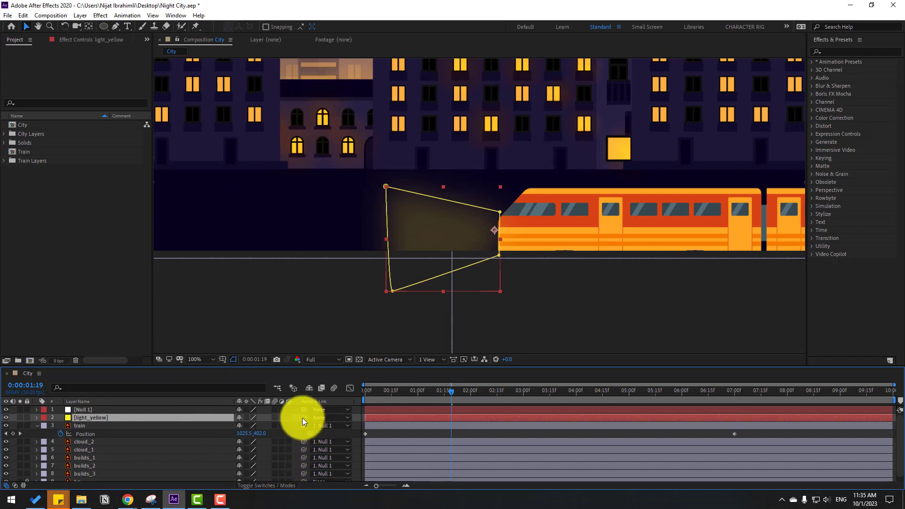
{"action": "left_click_drag", "start_coordinate": [302, 418], "coordinate": [78, 424]}
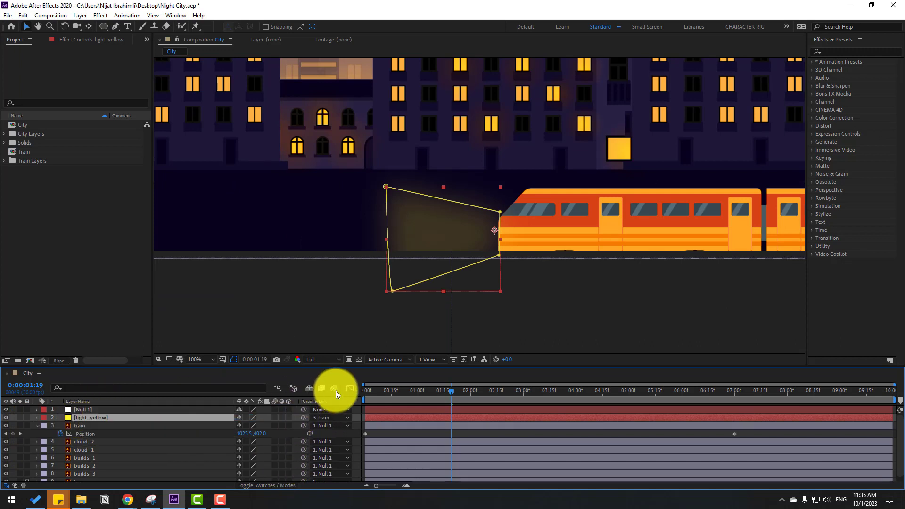
{"action": "left_click", "coordinate": [384, 431]}
Step: Fit the composition in the viewer, preview, and set the time to 0:00:01:29
{"action": "left_click", "coordinate": [193, 362]}
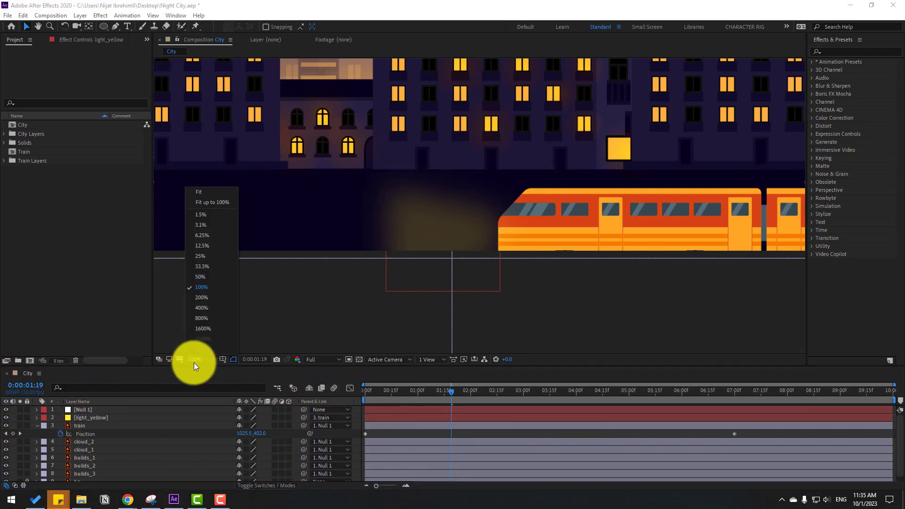
{"action": "left_click", "coordinate": [210, 203]}
{"action": "key", "text": "space"}
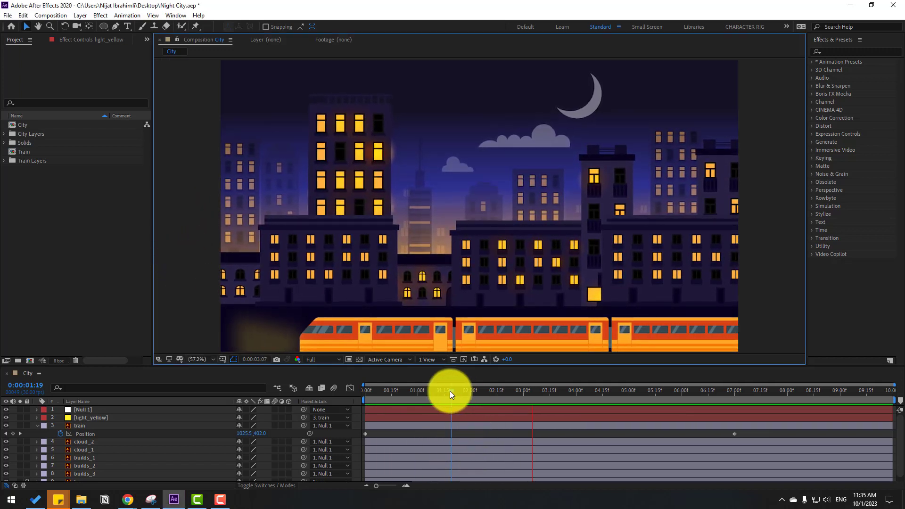
{"action": "left_click_drag", "start_coordinate": [450, 391], "coordinate": [469, 391]}
{"action": "left_click", "coordinate": [88, 419]}
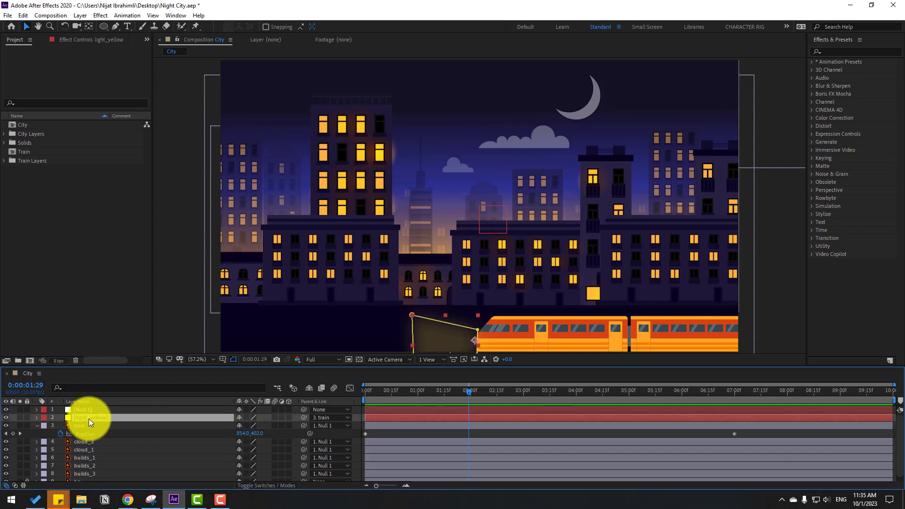
Step: Duplicate the light beam and move the copy toward the train's rear at 0:00:04:25
{"action": "key", "text": "ctrl+d"}
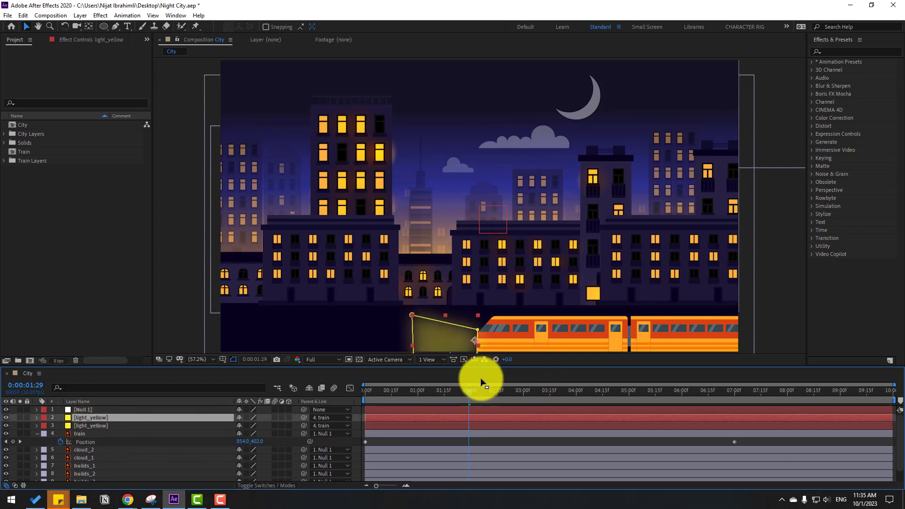
{"action": "key", "text": "space"}
{"action": "left_click_drag", "start_coordinate": [275, 347], "coordinate": [521, 259]}
{"action": "left_click", "coordinate": [572, 391]}
{"action": "left_click", "coordinate": [619, 392]}
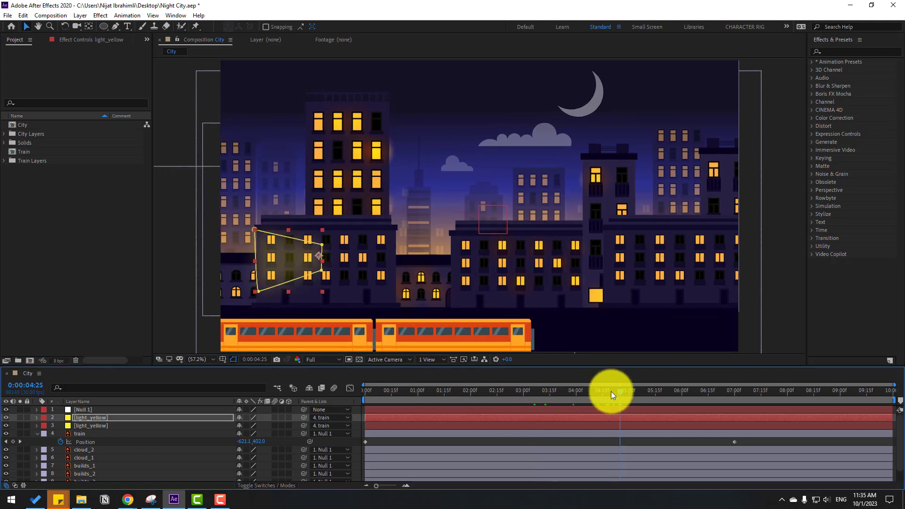
{"action": "left_click_drag", "start_coordinate": [309, 263], "coordinate": [551, 292]}
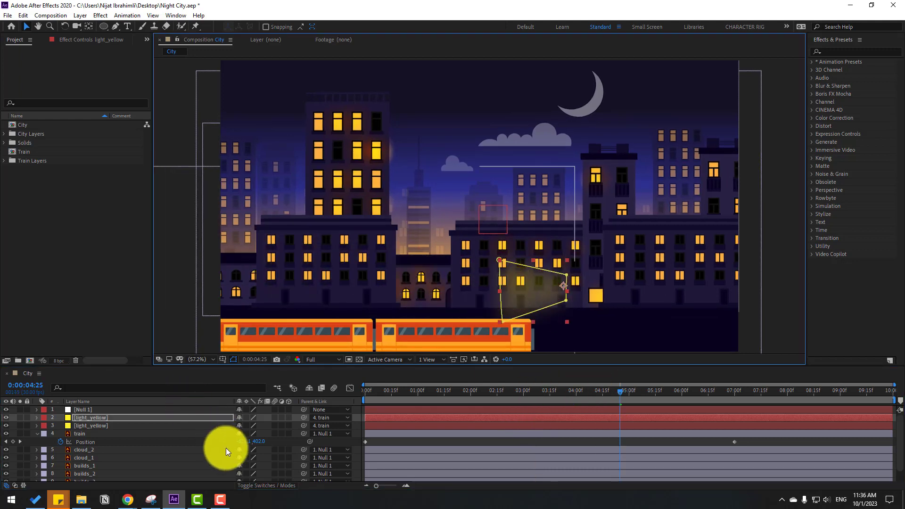
Step: Rotate the copied beam to 180° and place it at the train's rear end
{"action": "key", "text": "r"}
{"action": "mouse_move", "coordinate": [247, 426]}
{"action": "left_mouse_down"}
{"action": "mouse_move", "coordinate": [347, 431]}
{"action": "mouse_move", "coordinate": [256, 433]}
{"action": "left_mouse_up"}
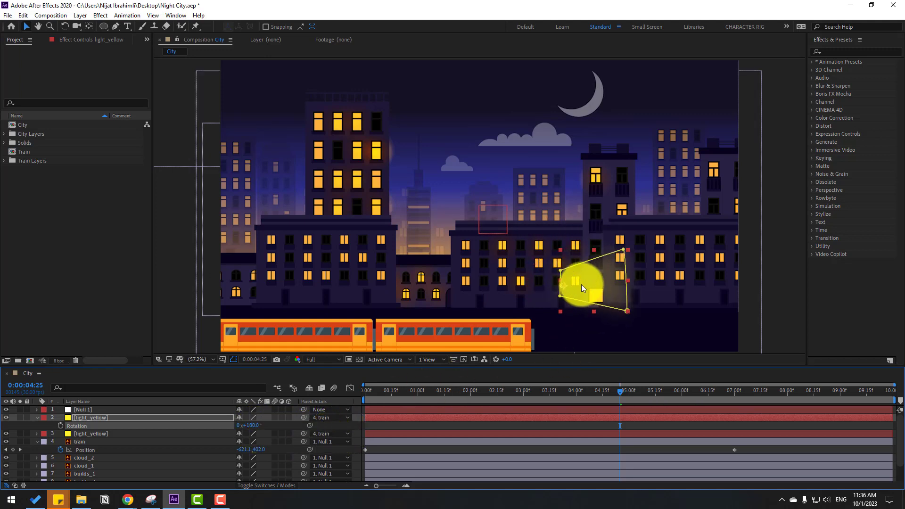
{"action": "left_click_drag", "start_coordinate": [581, 285], "coordinate": [551, 340]}
{"action": "left_click_drag", "start_coordinate": [517, 300], "coordinate": [473, 244]}
{"action": "scroll", "coordinate": [500, 257], "scroll_direction": "up", "scroll_amount": 4}
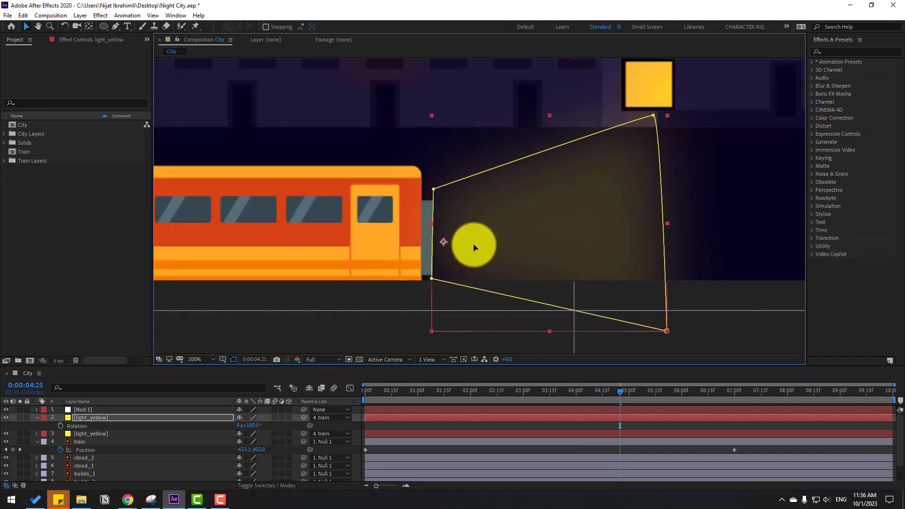
Step: Replace the rotated beam with a new red solid, light_yellow 2, via Solid Settings
{"action": "left_click", "coordinate": [75, 419]}
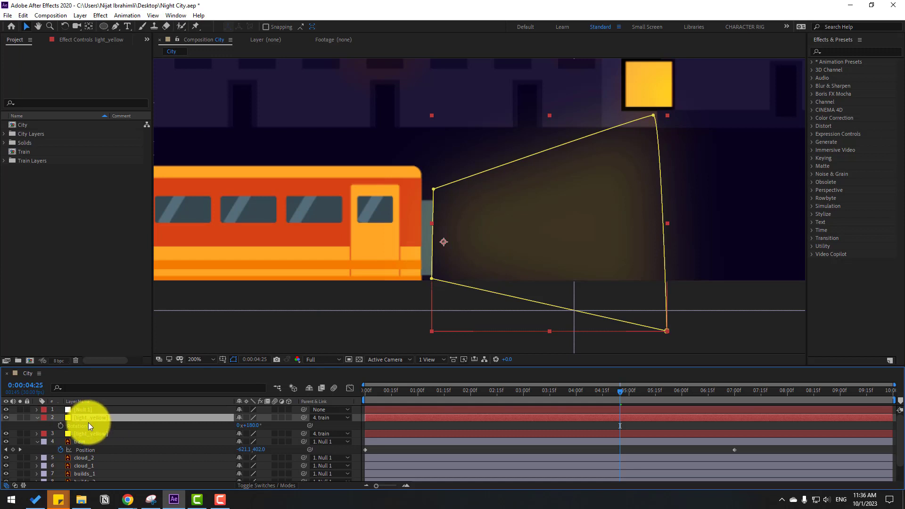
{"action": "key", "text": "ctrl+shift+y"}
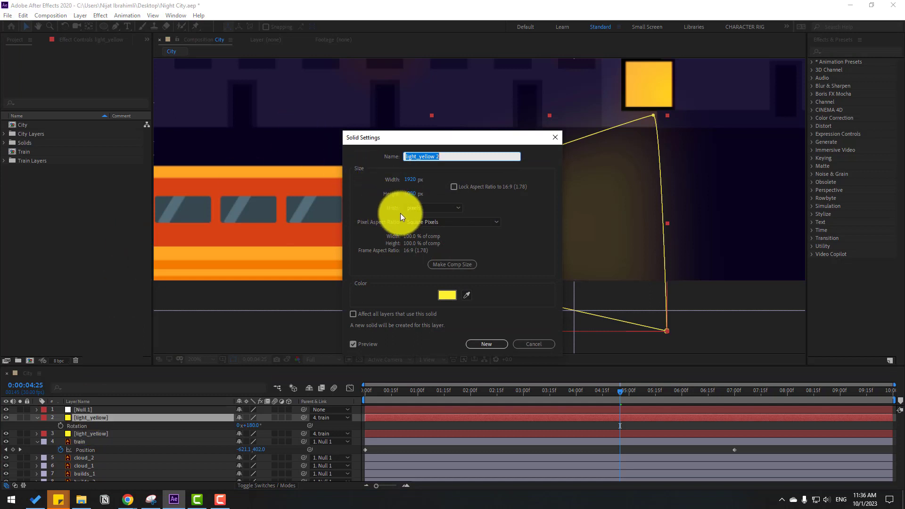
{"action": "left_click_drag", "start_coordinate": [470, 133], "coordinate": [238, 103]}
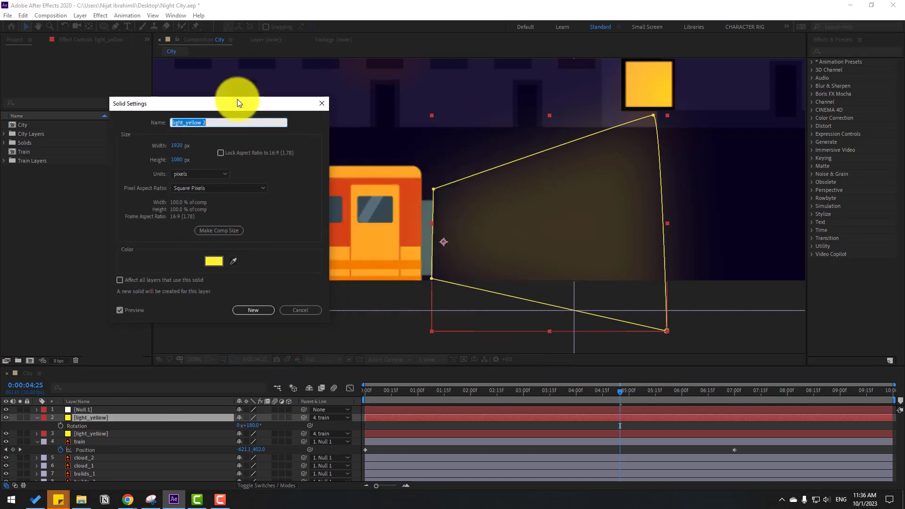
{"action": "left_click", "coordinate": [213, 262]}
{"action": "mouse_move", "coordinate": [374, 336]}
{"action": "left_mouse_down"}
{"action": "mouse_move", "coordinate": [333, 323]}
{"action": "mouse_move", "coordinate": [381, 320]}
{"action": "left_mouse_up"}
{"action": "left_click", "coordinate": [452, 321]}
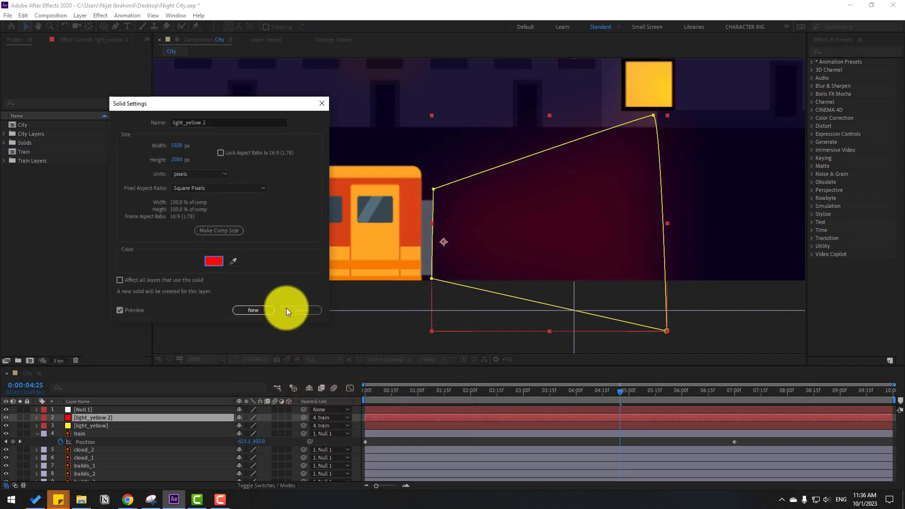
{"action": "left_click", "coordinate": [254, 309]}
Step: Zoom the viewer out to 50% and preview the red rear glow
{"action": "key", "text": "comma"}
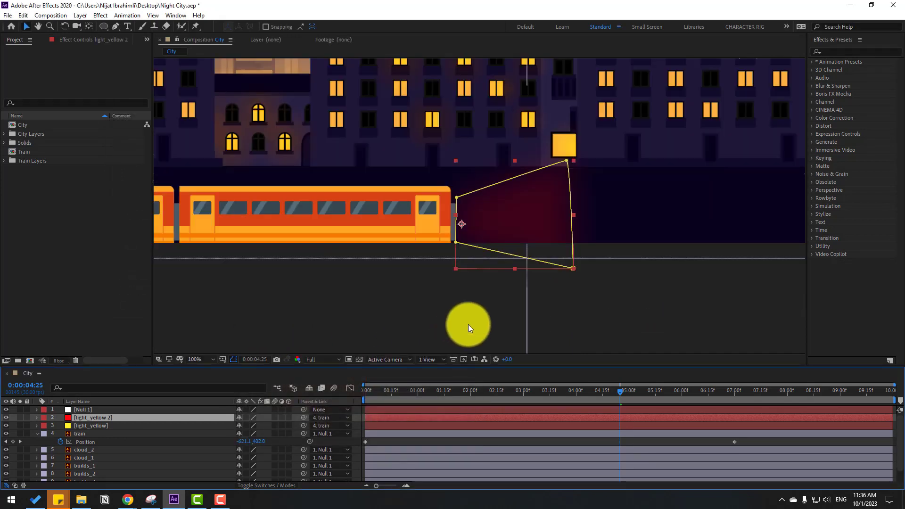
{"action": "key", "text": "F2"}
{"action": "key", "text": "comma"}
{"action": "key", "text": "space"}
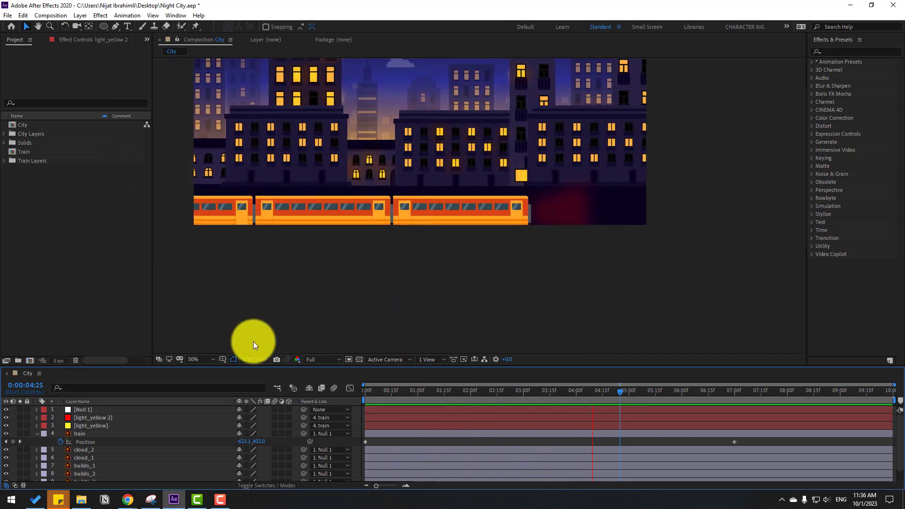
Step: Stop the preview at 0:00:02:03 and apply the Hue/Saturation effect to the train layer
{"action": "left_click_drag", "start_coordinate": [576, 387], "coordinate": [476, 388]}
{"action": "key", "text": "shift+slash"}
{"action": "left_click", "coordinate": [837, 49]}
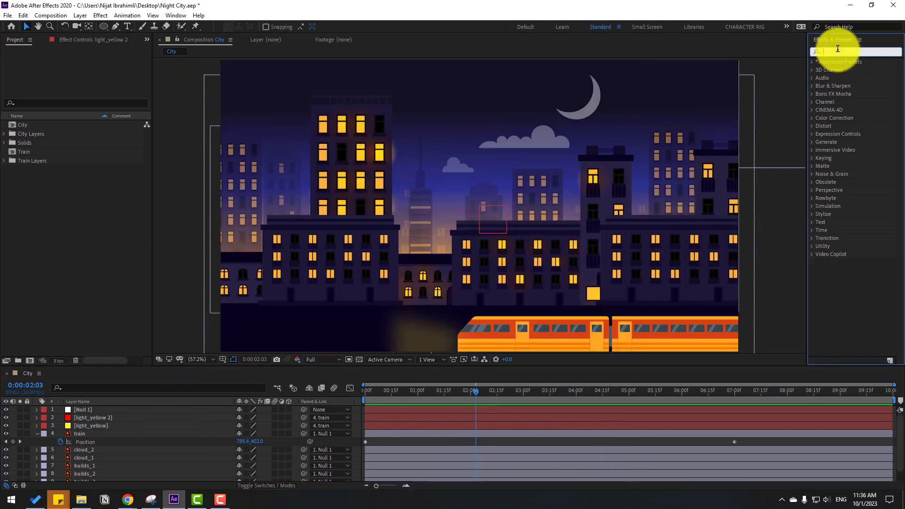
{"action": "type", "text": "hue"}
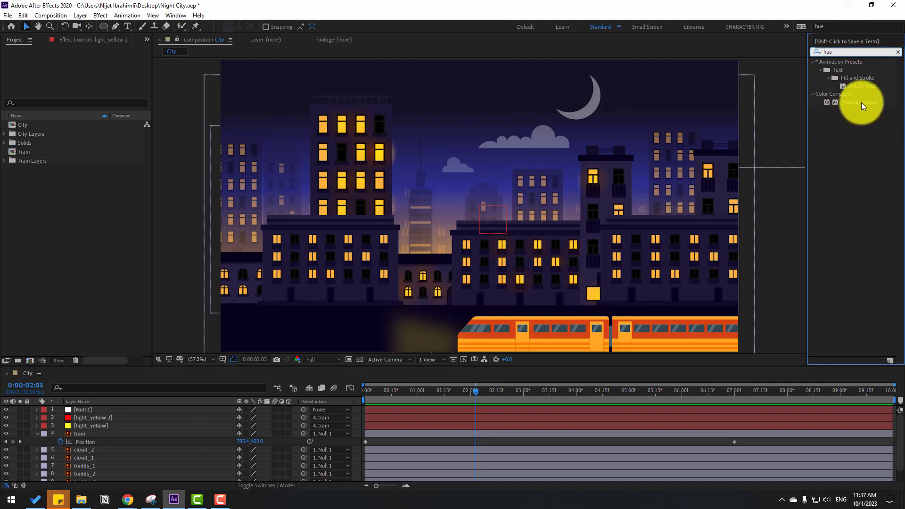
{"action": "left_click_drag", "start_coordinate": [859, 101], "coordinate": [78, 437]}
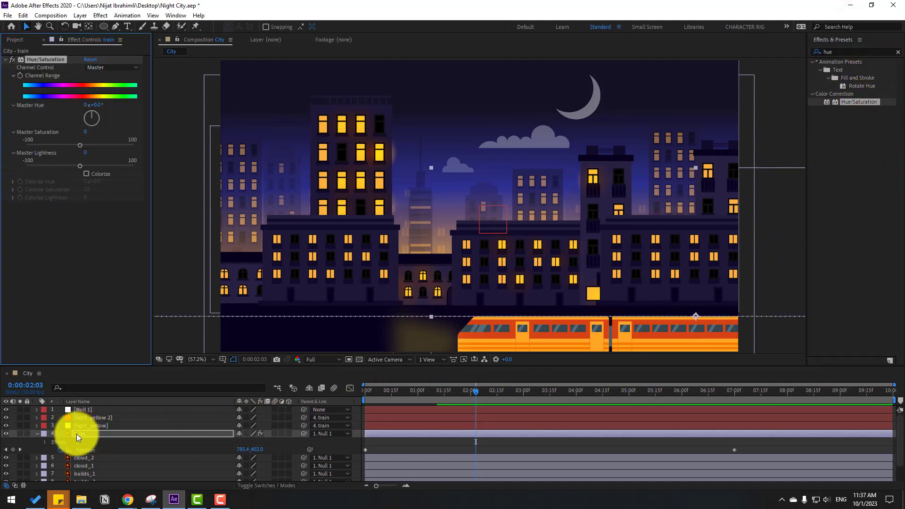
Step: Colorize the train with hue 260, saturation 28 and lightness -53, then preview
{"action": "left_click", "coordinate": [87, 173]}
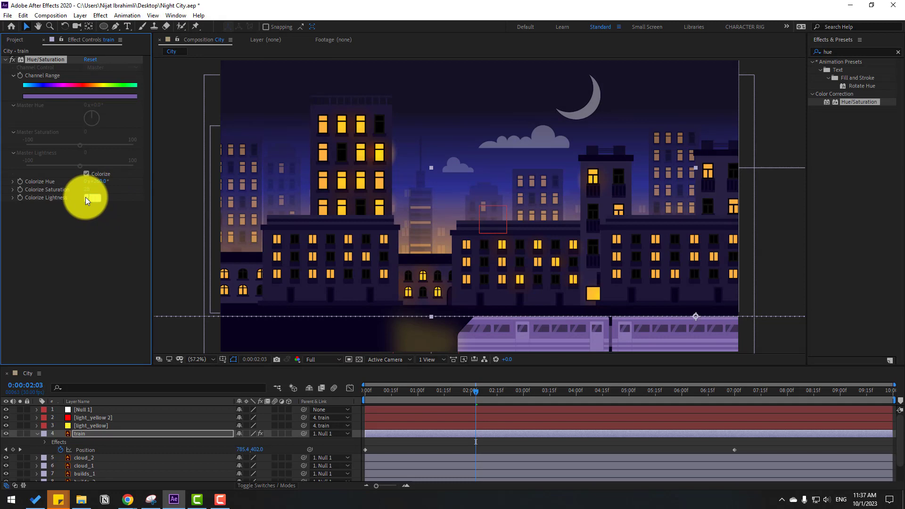
{"action": "key", "text": "Return"}
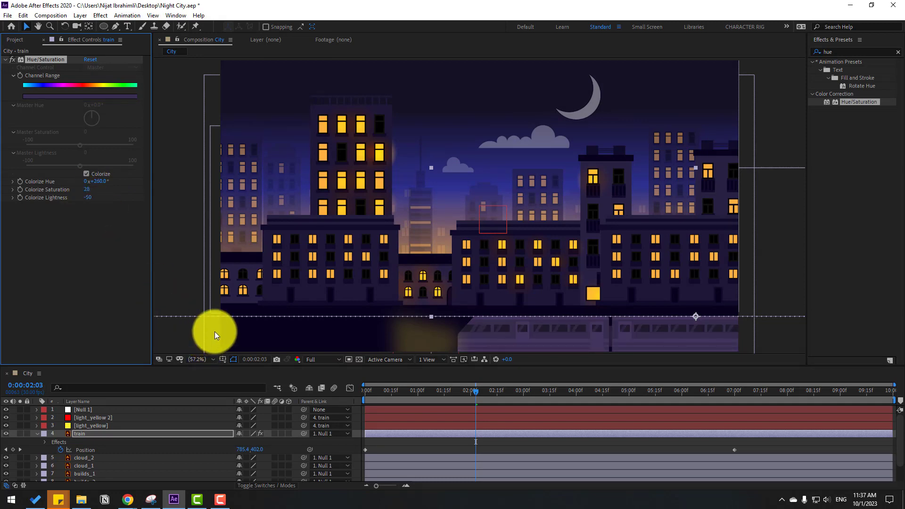
{"action": "mouse_move", "coordinate": [85, 199]}
{"action": "left_mouse_down"}
{"action": "mouse_move", "coordinate": [97, 197]}
{"action": "mouse_move", "coordinate": [85, 197]}
{"action": "left_mouse_up"}
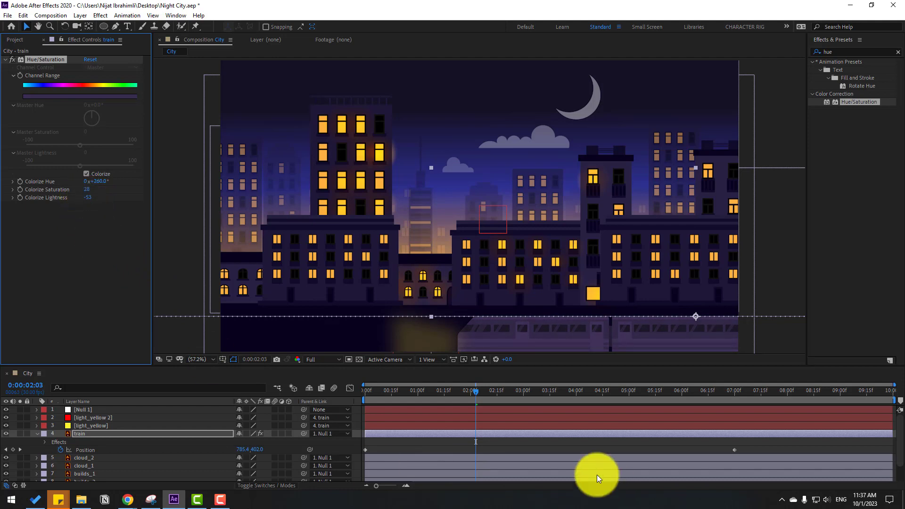
{"action": "left_click", "coordinate": [570, 440]}
{"action": "key", "text": "space"}
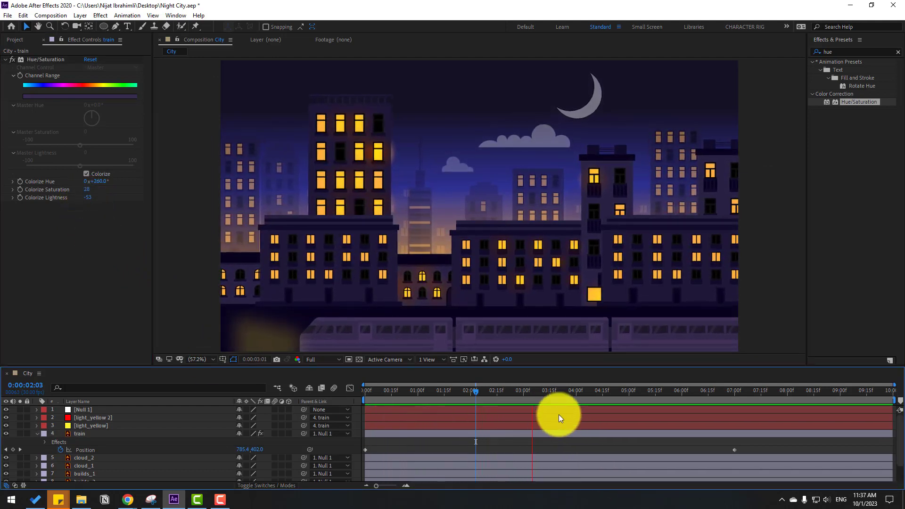
{"action": "key", "text": "space"}
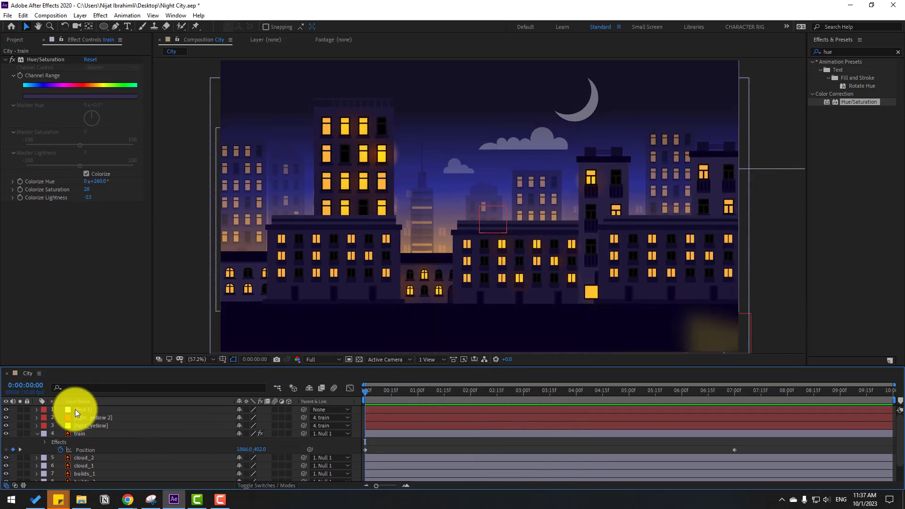
Step: Set Null 1's Scale to 124% at the last frame of the composition
{"action": "left_click", "coordinate": [75, 409]}
{"action": "key", "text": "s"}
{"action": "left_click_drag", "start_coordinate": [806, 398], "coordinate": [890, 394]}
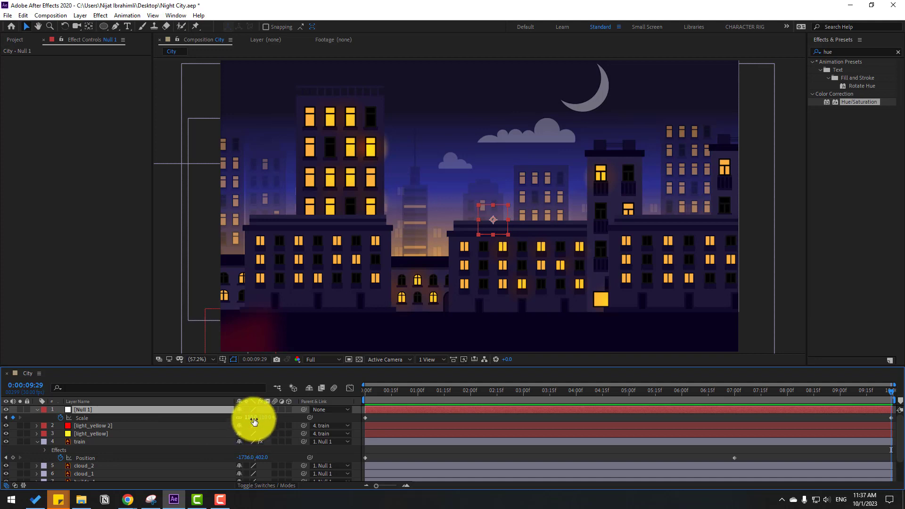
{"action": "left_click_drag", "start_coordinate": [253, 418], "coordinate": [254, 419]}
{"action": "left_click_drag", "start_coordinate": [842, 392], "coordinate": [518, 399]}
{"action": "left_click_drag", "start_coordinate": [574, 398], "coordinate": [92, 401]}
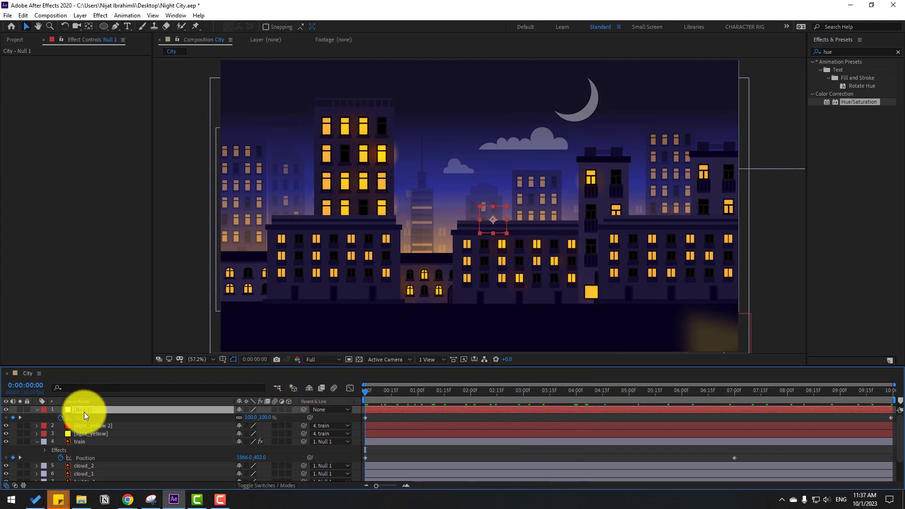
Step: Keyframe Null 1's Position from 1010,590 at the start to 1010,724 at the end, then preview
{"action": "key", "text": "shift+p"}
{"action": "left_click", "coordinate": [60, 417]}
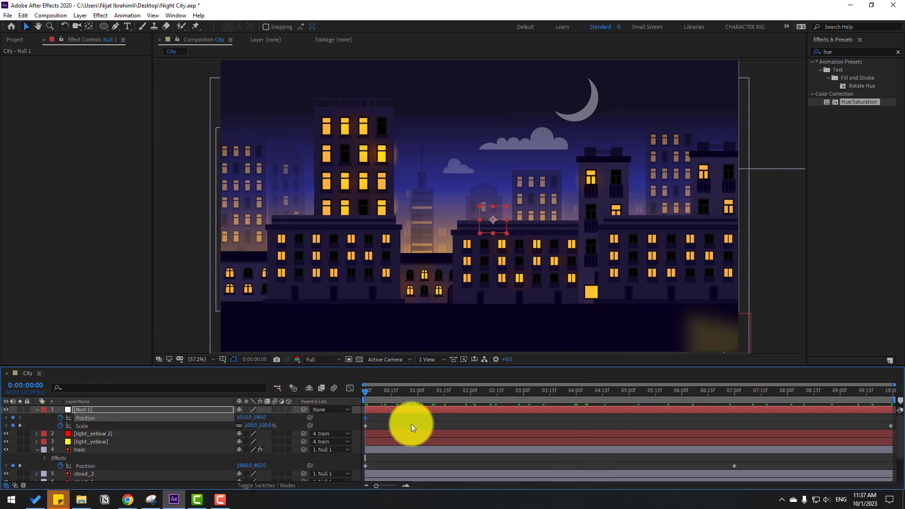
{"action": "left_click_drag", "start_coordinate": [397, 381], "coordinate": [818, 390]}
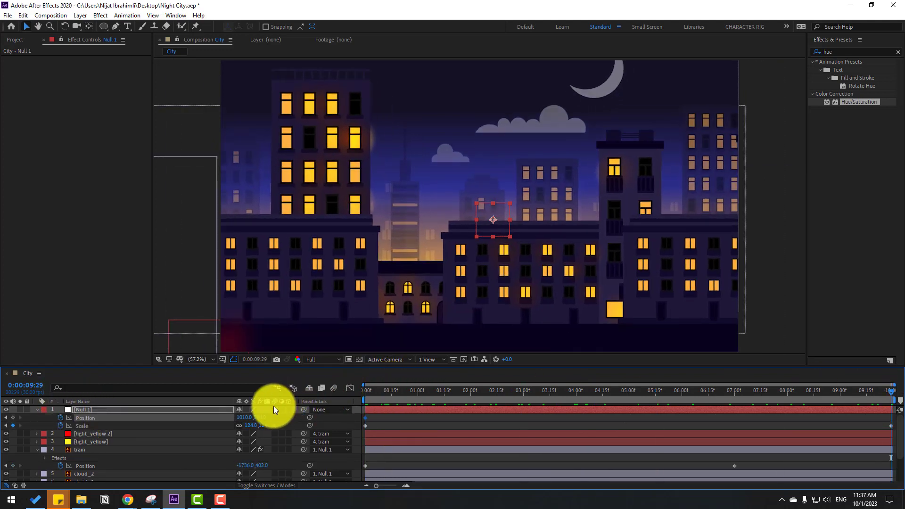
{"action": "left_click_drag", "start_coordinate": [263, 418], "coordinate": [329, 410]}
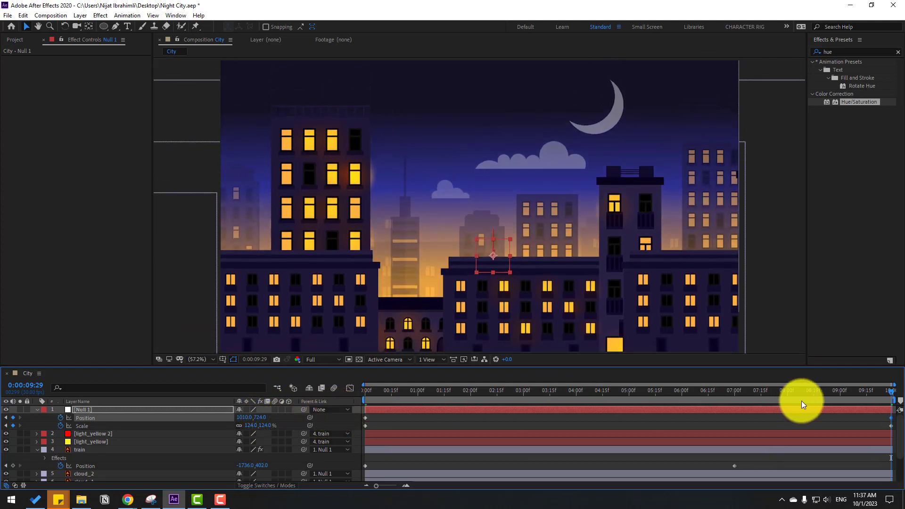
{"action": "left_click", "coordinate": [768, 391]}
{"action": "key", "text": "Home"}
{"action": "key", "text": "space"}
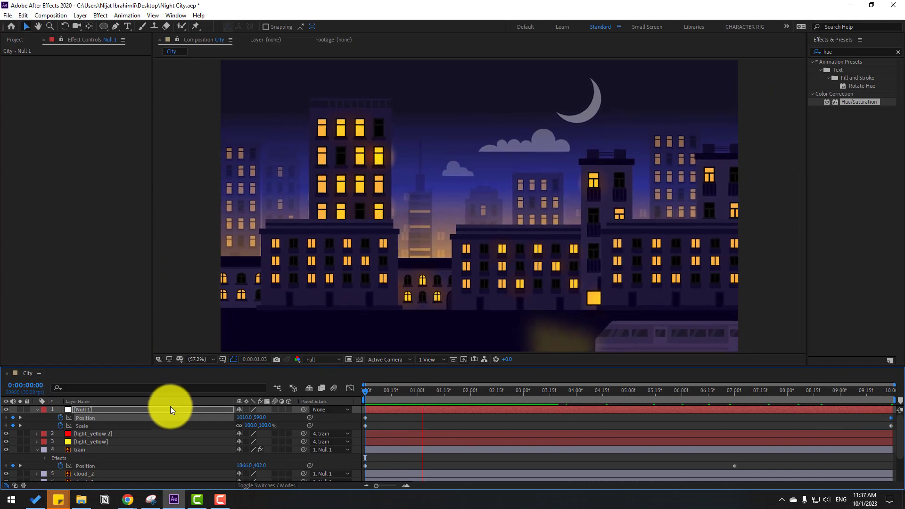
{"action": "key", "text": "space"}
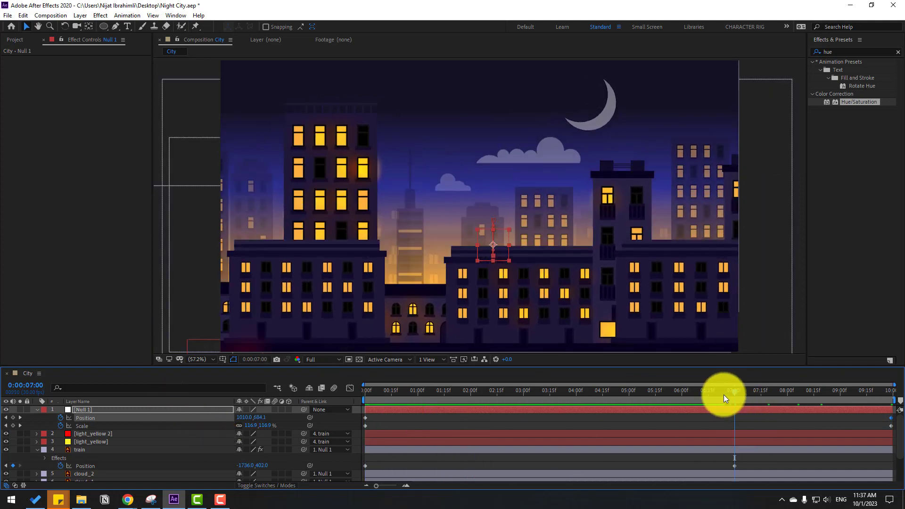
Step: Keyframe builds_2 and builds_3 Position at the first frame, nudged slightly down (y 104.6 and 161.7)
{"action": "scroll", "coordinate": [103, 450], "scroll_direction": "down", "scroll_amount": 2}
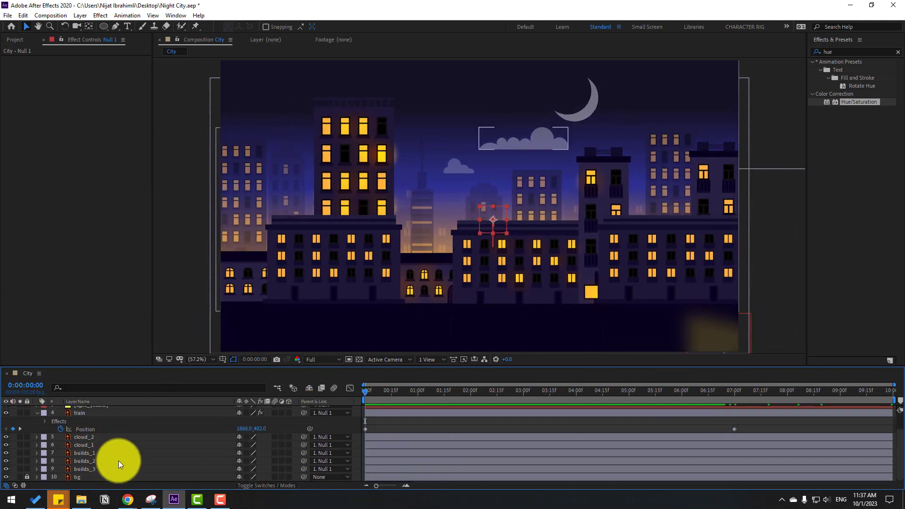
{"action": "left_click", "coordinate": [95, 469]}
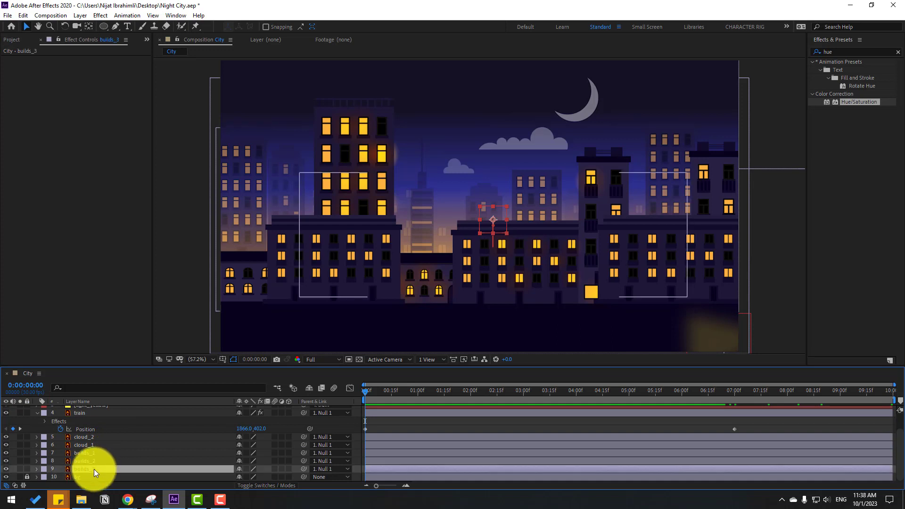
{"action": "left_click", "coordinate": [6, 469]}
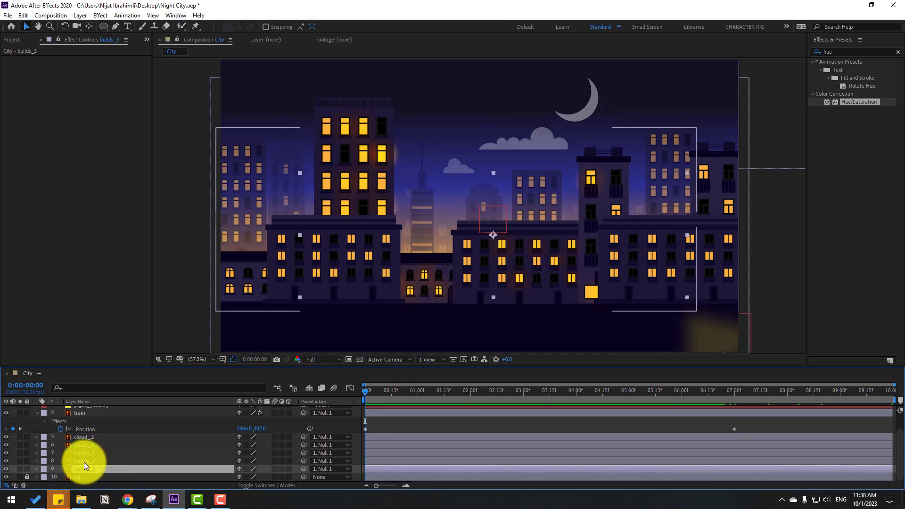
{"action": "left_click", "coordinate": [84, 462], "text": "ctrl"}
{"action": "left_click", "coordinate": [7, 461]}
{"action": "left_click", "coordinate": [7, 461]}
{"action": "key", "text": "p"}
{"action": "left_click", "coordinate": [60, 453]}
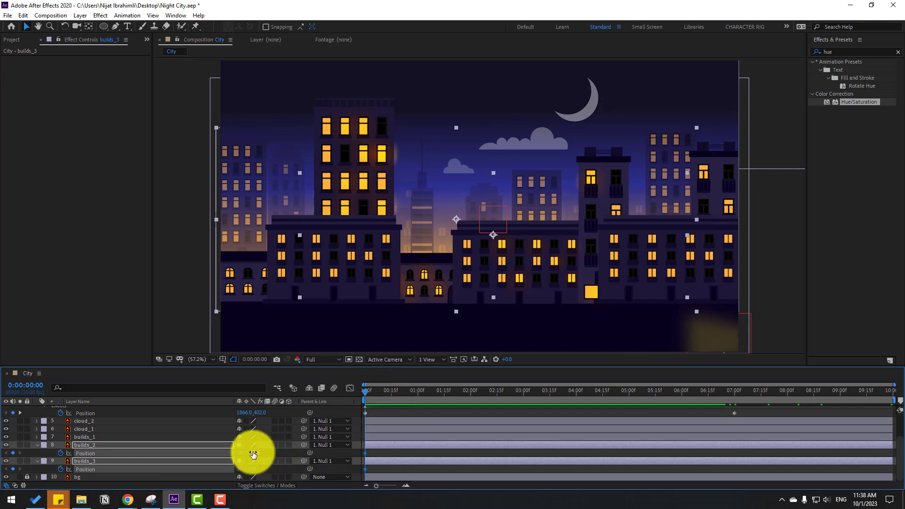
{"action": "left_click_drag", "start_coordinate": [253, 454], "coordinate": [259, 452]}
Step: At the last frame, raise builds_3 and builds_2 by different amounts
{"action": "left_click_drag", "start_coordinate": [370, 390], "coordinate": [891, 401]}
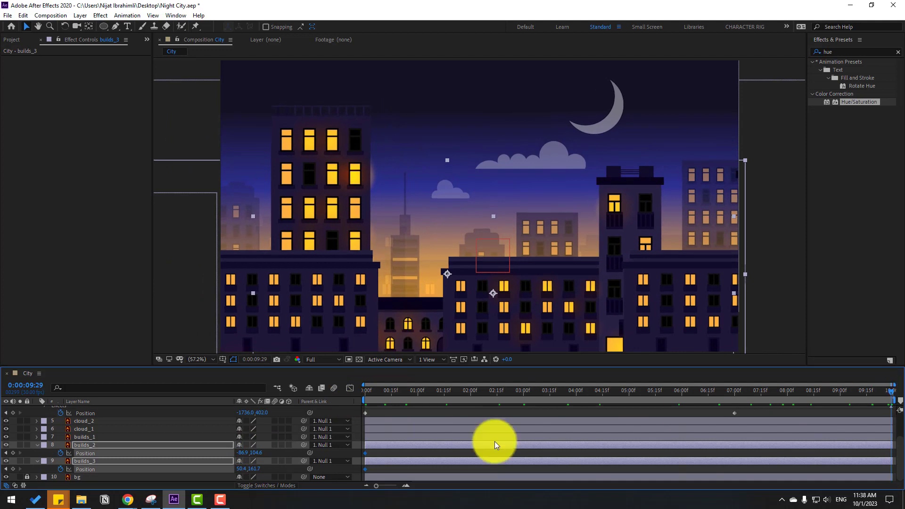
{"action": "left_click", "coordinate": [271, 452]}
{"action": "left_click", "coordinate": [93, 460]}
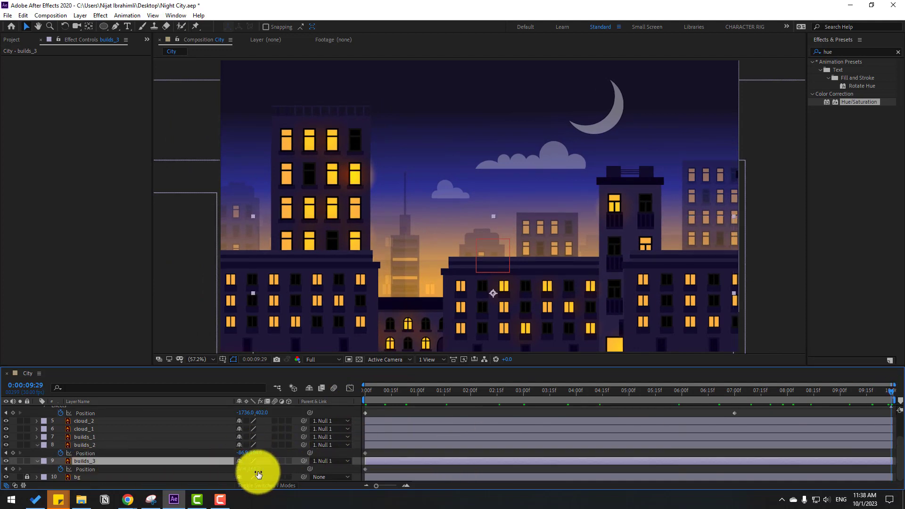
{"action": "left_click_drag", "start_coordinate": [254, 474], "coordinate": [218, 452]}
{"action": "left_click", "coordinate": [86, 451]}
{"action": "left_click", "coordinate": [243, 463]}
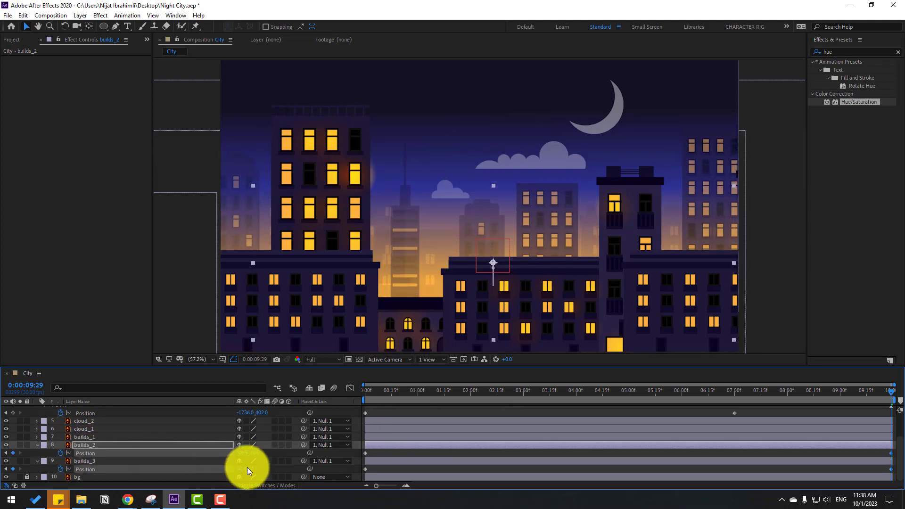
{"action": "left_click", "coordinate": [250, 453]}
Step: Preview the parallax, adjust builds_3's end position, and preview again
{"action": "key", "text": "space"}
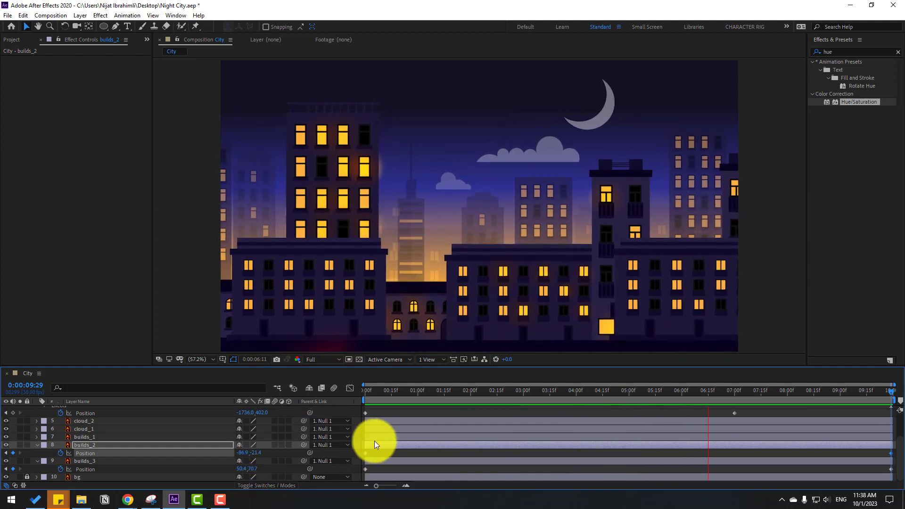
{"action": "key", "text": "space"}
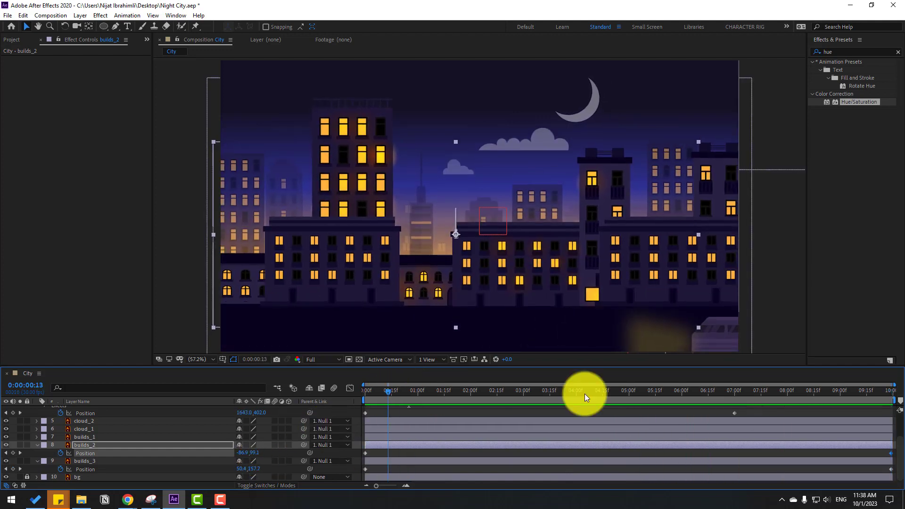
{"action": "mouse_move", "coordinate": [252, 472]}
{"action": "left_mouse_down"}
{"action": "mouse_move", "coordinate": [258, 454]}
{"action": "mouse_move", "coordinate": [244, 479]}
{"action": "mouse_move", "coordinate": [255, 455]}
{"action": "mouse_move", "coordinate": [264, 471]}
{"action": "left_mouse_up"}
{"action": "key", "text": "space"}
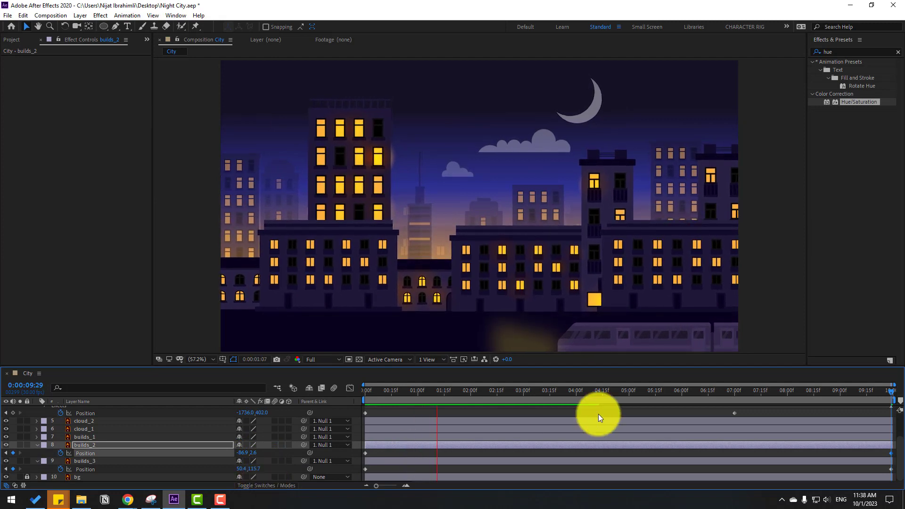
{"action": "key", "text": "space"}
{"action": "key", "text": "Home"}
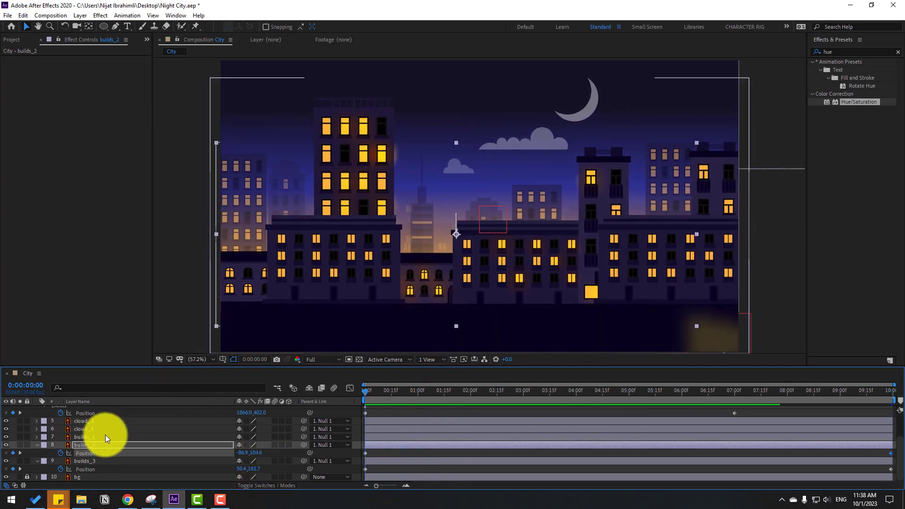
Step: Keyframe both clouds' Position at the start, with cloud_2 further right and cloud_1 at x -688.7
{"action": "left_click", "coordinate": [81, 429]}
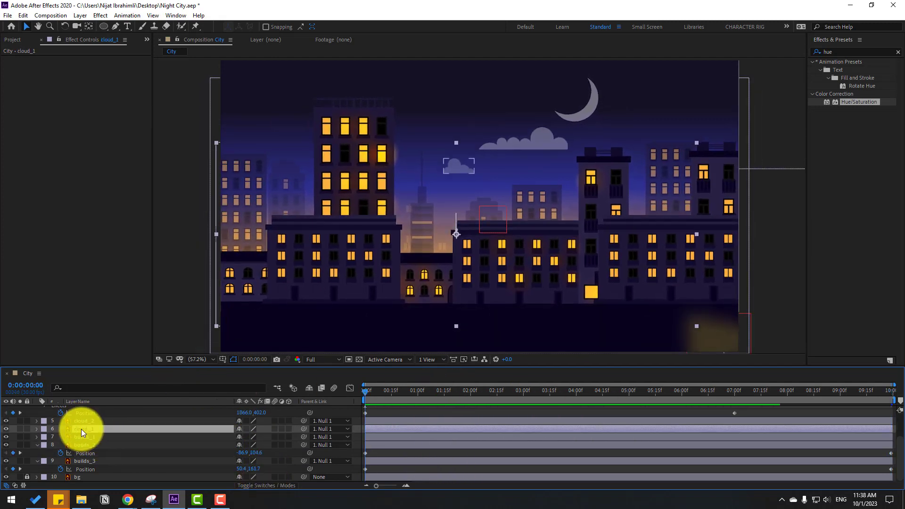
{"action": "left_click", "coordinate": [84, 421], "text": "ctrl"}
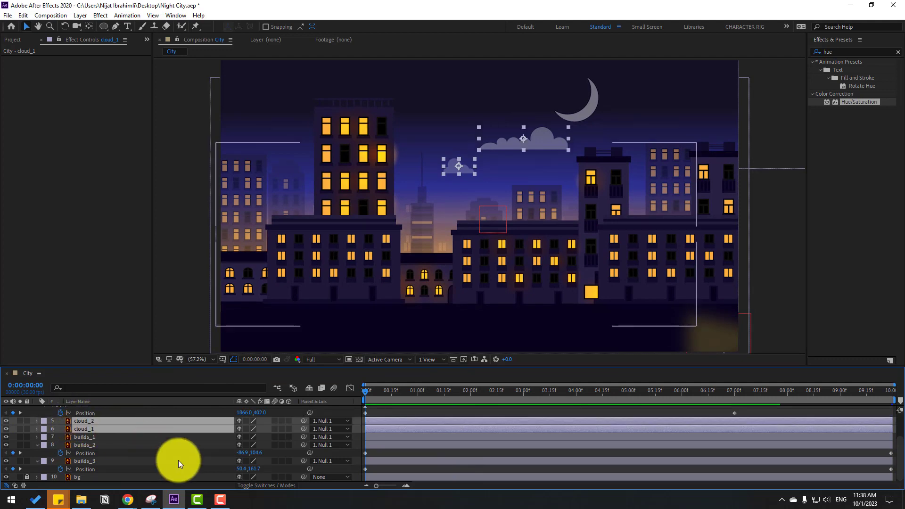
{"action": "key", "text": "p"}
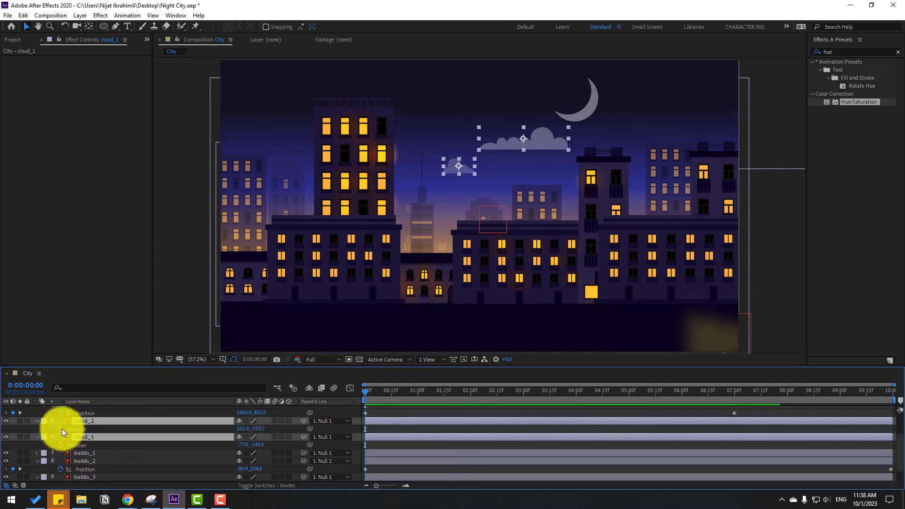
{"action": "left_click", "coordinate": [60, 428]}
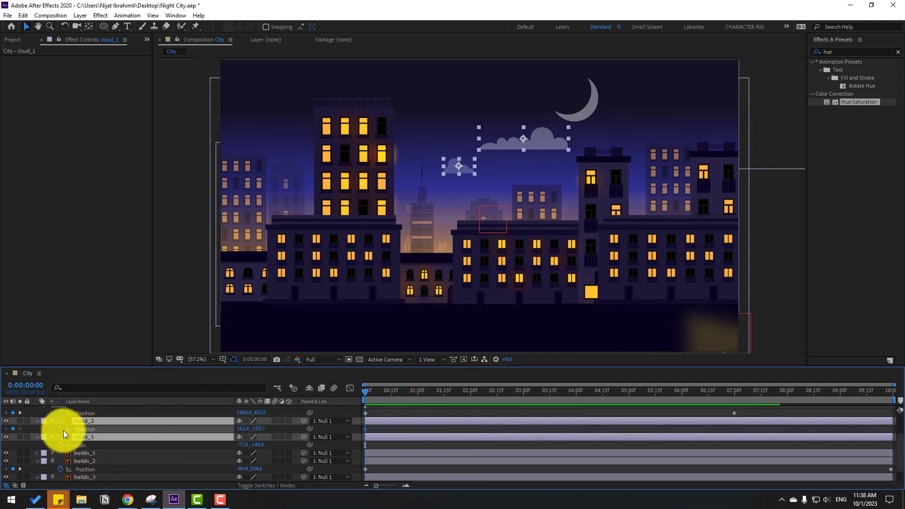
{"action": "left_click", "coordinate": [61, 445]}
{"action": "left_click", "coordinate": [380, 423]}
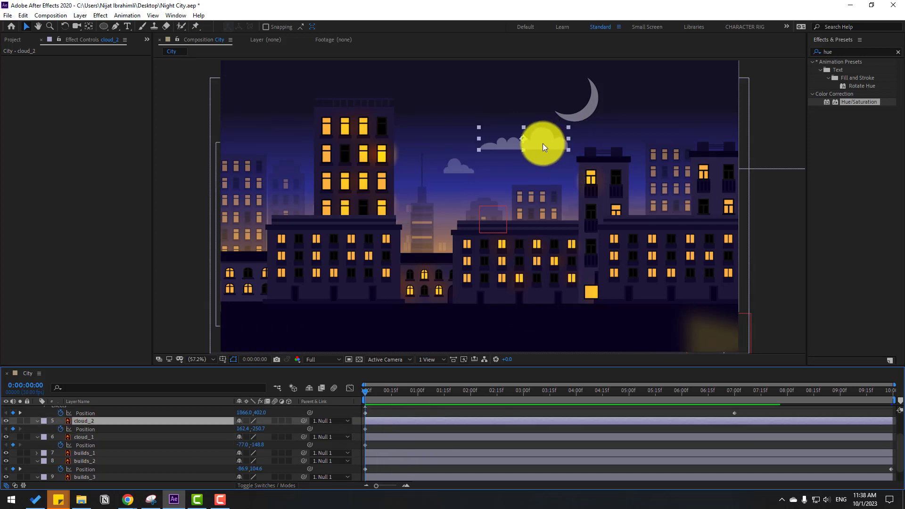
{"action": "left_click_drag", "start_coordinate": [542, 147], "coordinate": [654, 140]}
{"action": "left_click_drag", "start_coordinate": [460, 174], "coordinate": [297, 178]}
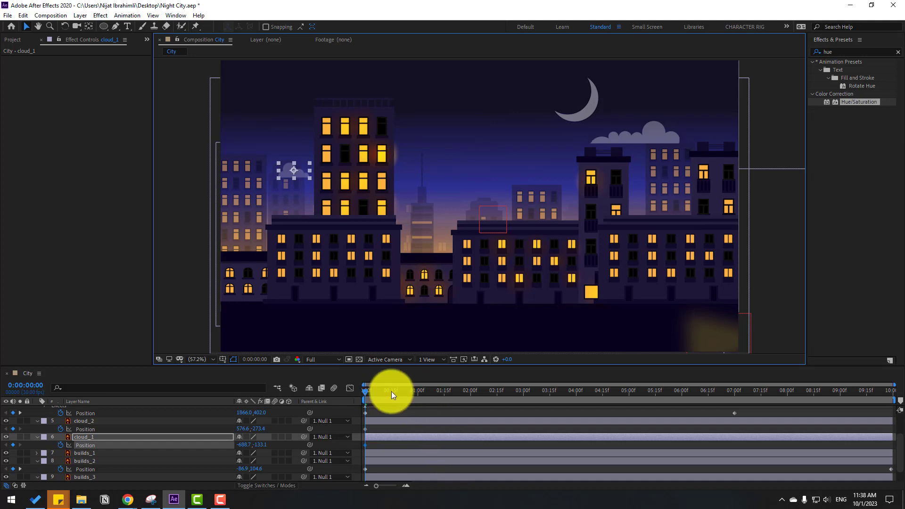
Step: At the final frame, move cloud_1 right to x -215.1 and cloud_2 left
{"action": "left_click_drag", "start_coordinate": [480, 400], "coordinate": [895, 398]}
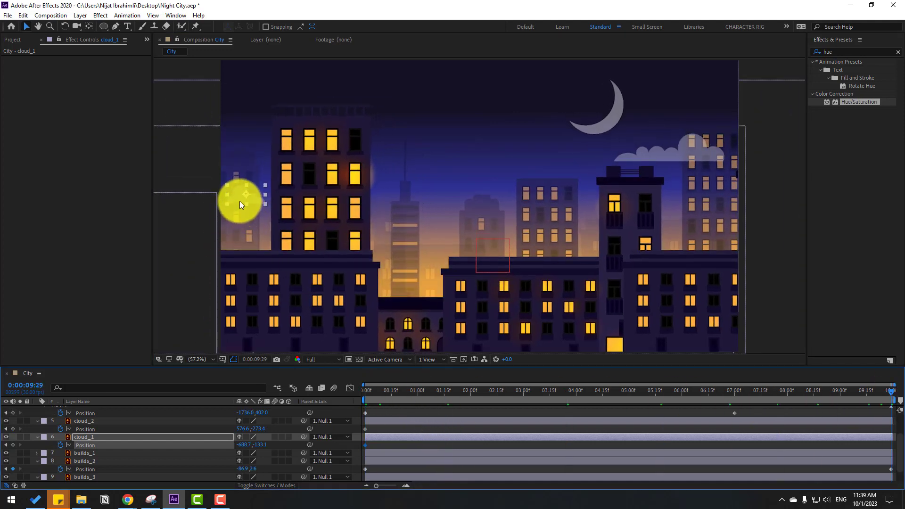
{"action": "left_click_drag", "start_coordinate": [238, 197], "coordinate": [414, 203]}
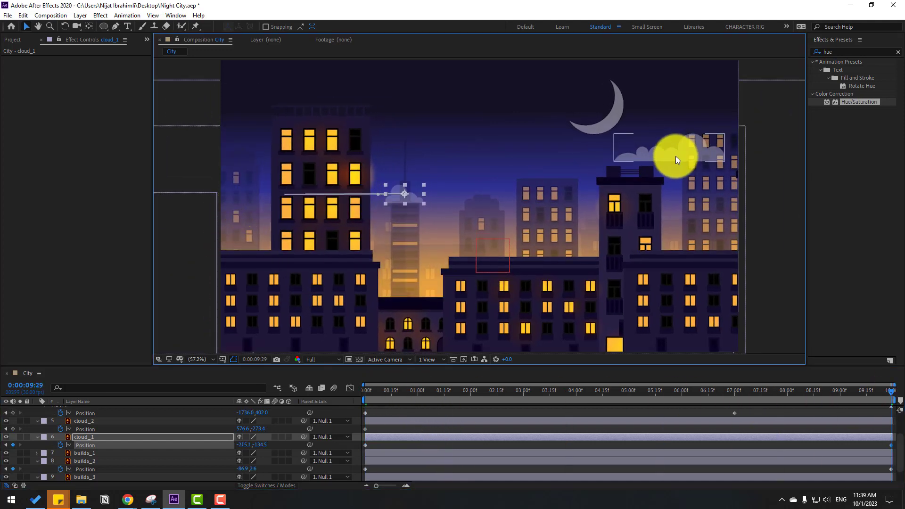
{"action": "left_click_drag", "start_coordinate": [675, 158], "coordinate": [555, 156]}
{"action": "key", "text": "Home"}
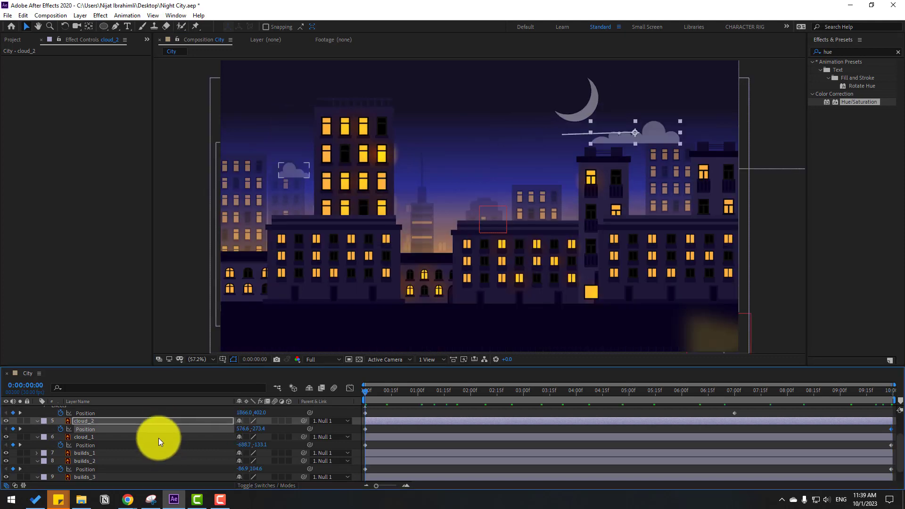
Step: Move both cloud layers below builds_3 in the layer stack and preview
{"action": "left_click", "coordinate": [92, 438], "text": "shift"}
{"action": "scroll", "coordinate": [107, 446], "scroll_direction": "down", "scroll_amount": 1}
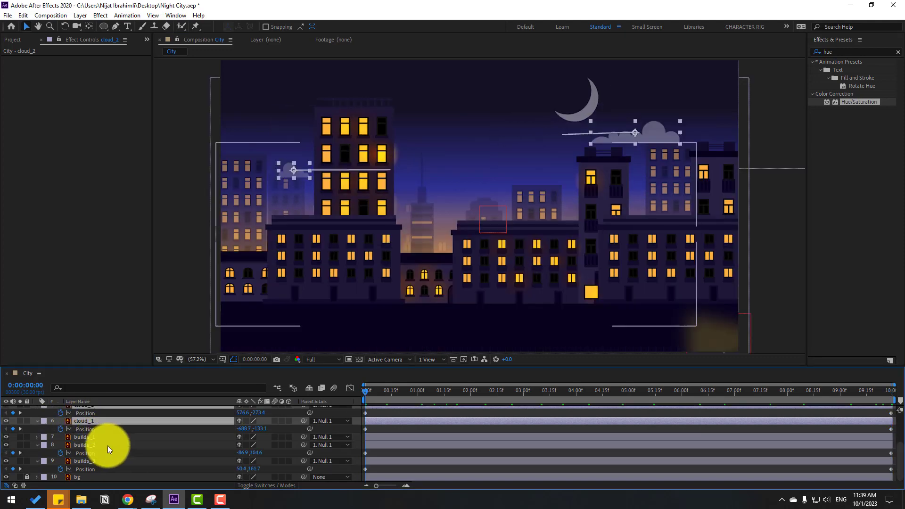
{"action": "left_click_drag", "start_coordinate": [87, 422], "coordinate": [111, 471]}
{"action": "left_click", "coordinate": [403, 438]}
{"action": "key", "text": "space"}
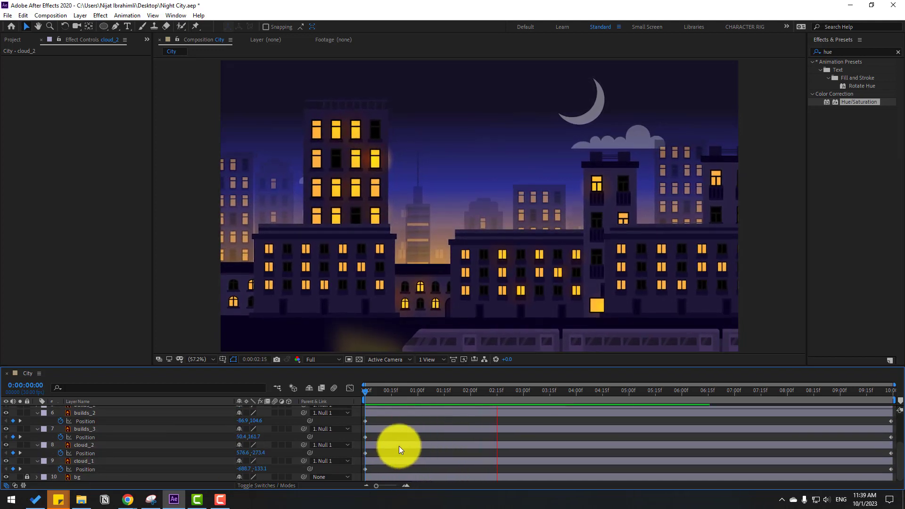
Step: Stop the preview and collapse all expanded layer properties
{"action": "key", "text": "space"}
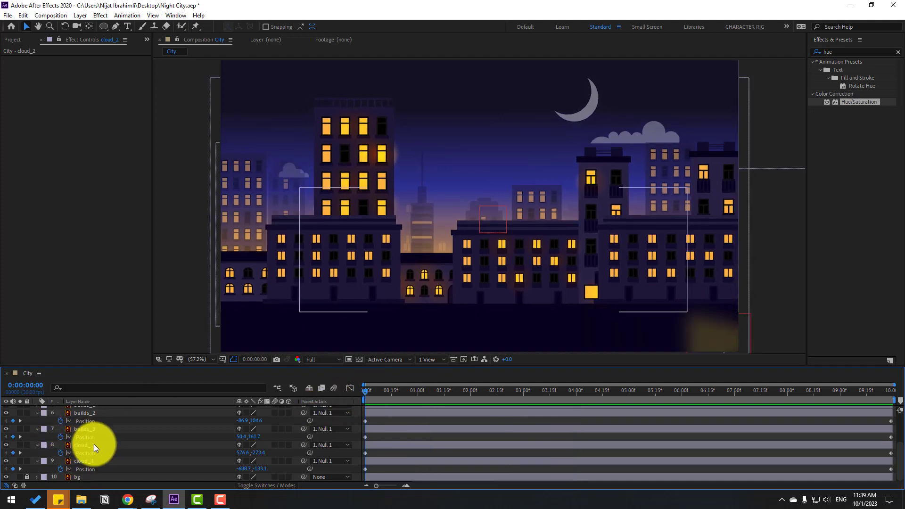
{"action": "key", "text": "ctrl+a"}
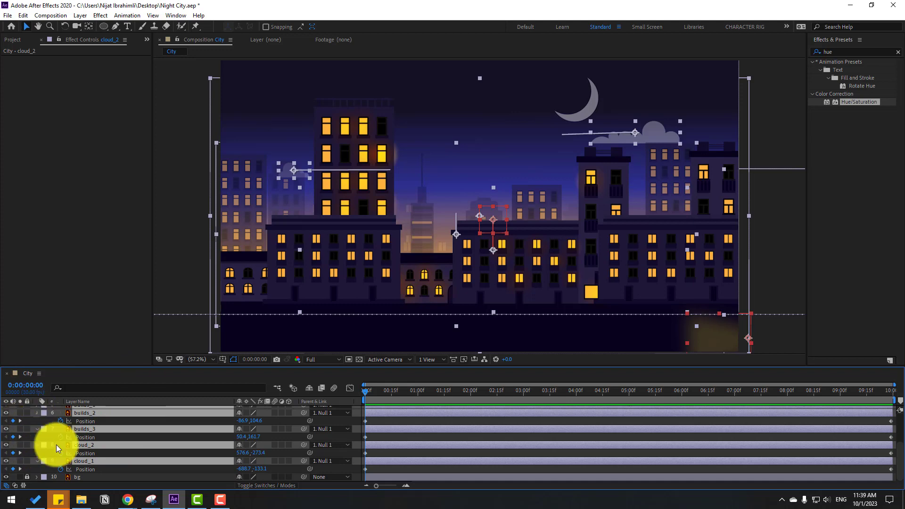
{"action": "key", "text": "u"}
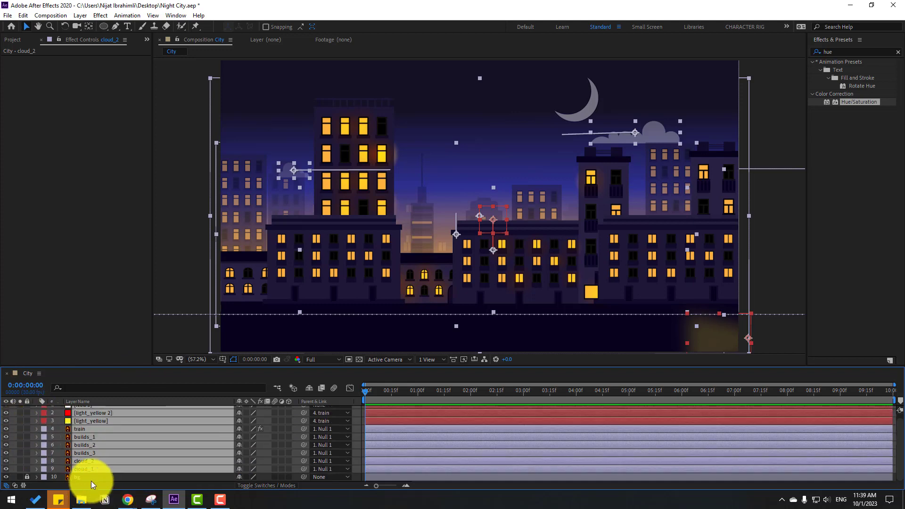
Step: Add a new adjustment layer at the top and rename it Snow
{"action": "left_click", "coordinate": [84, 14]}
{"action": "mouse_move", "coordinate": [81, 25]}
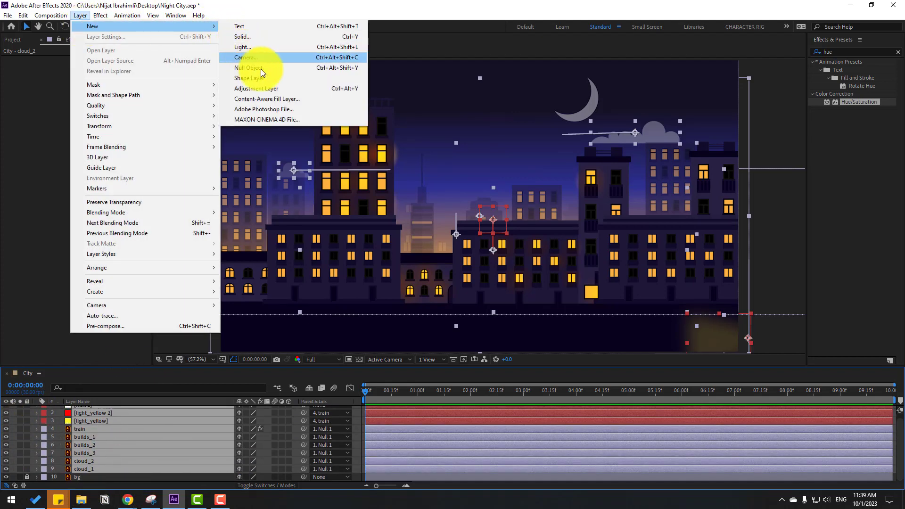
{"action": "left_click", "coordinate": [281, 89]}
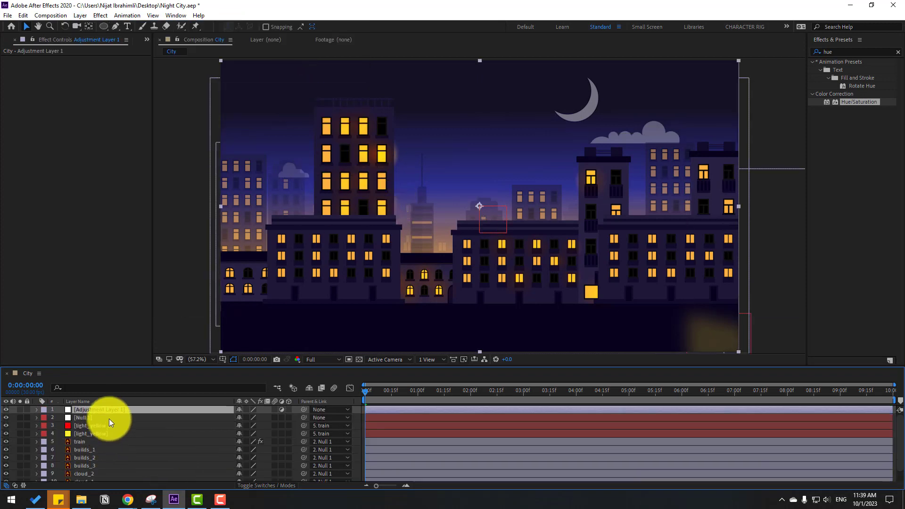
{"action": "key", "text": "Return"}
{"action": "type", "text": "Snow"}
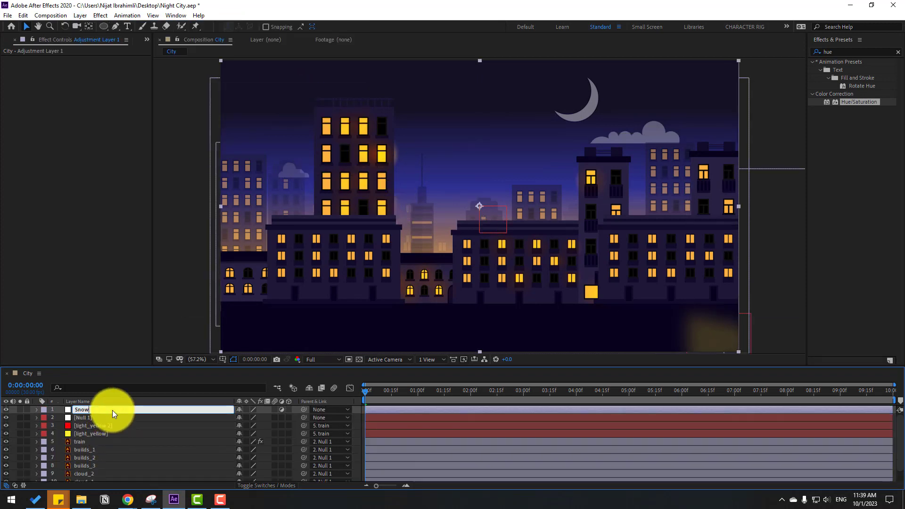
{"action": "key", "text": "Return"}
Step: Apply CC Snowfall from Effects & Presets to the Snow layer
{"action": "left_click", "coordinate": [838, 52]}
{"action": "key", "text": "BackSpace"}
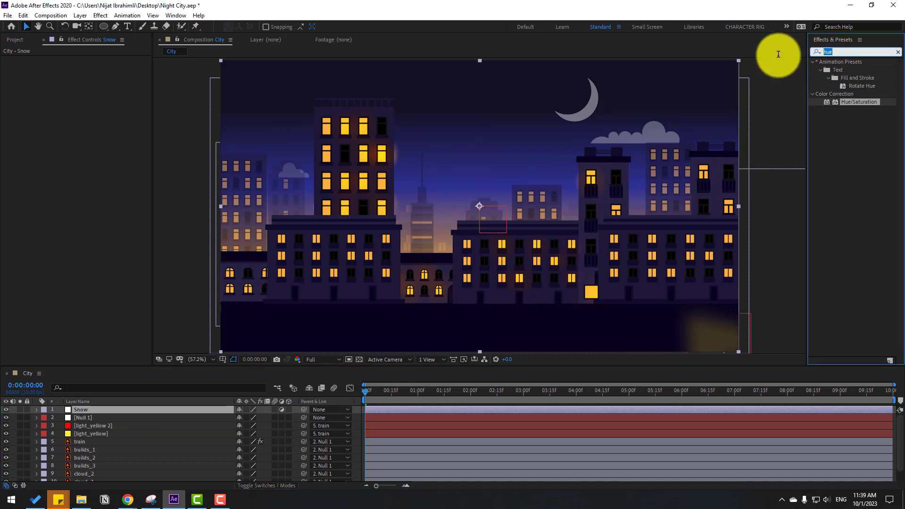
{"action": "type", "text": "cc sn"}
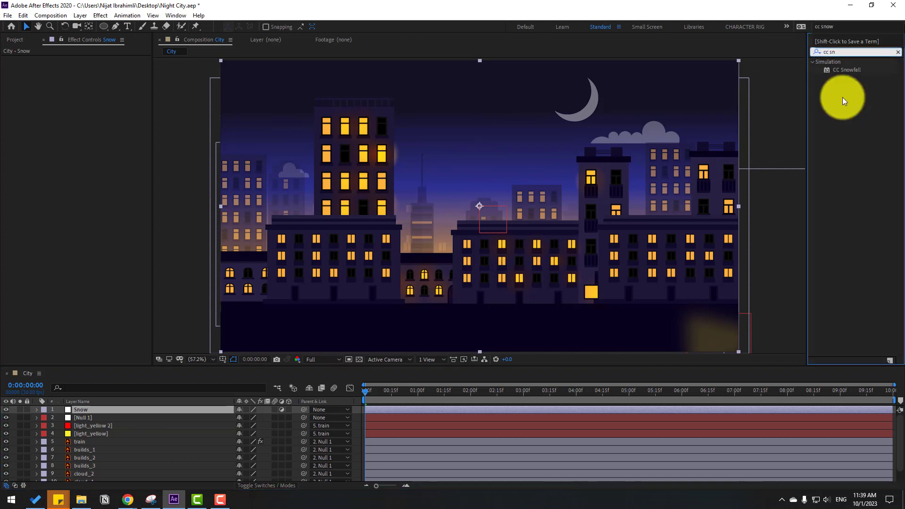
{"action": "left_click_drag", "start_coordinate": [845, 73], "coordinate": [71, 411]}
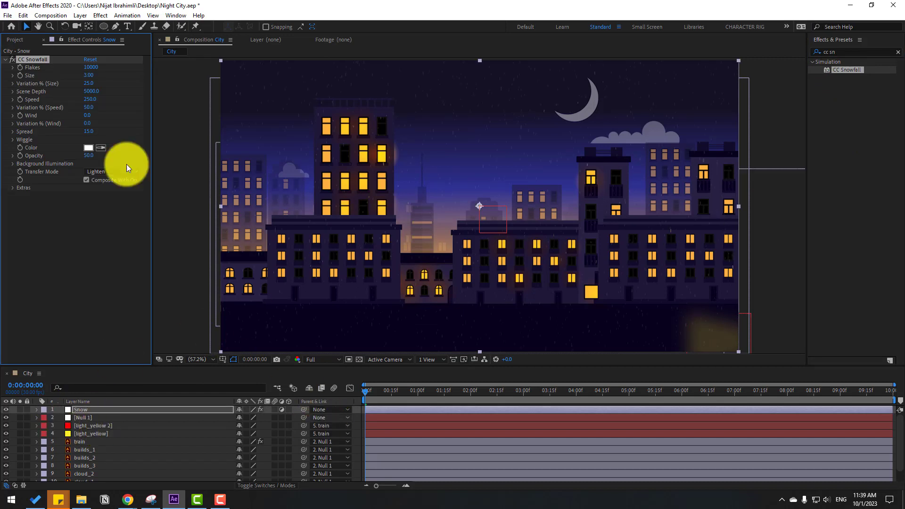
Step: Increase CC Snowfall flake size to 5.20 with strong wind, then preview
{"action": "left_click_drag", "start_coordinate": [93, 75], "coordinate": [181, 64]}
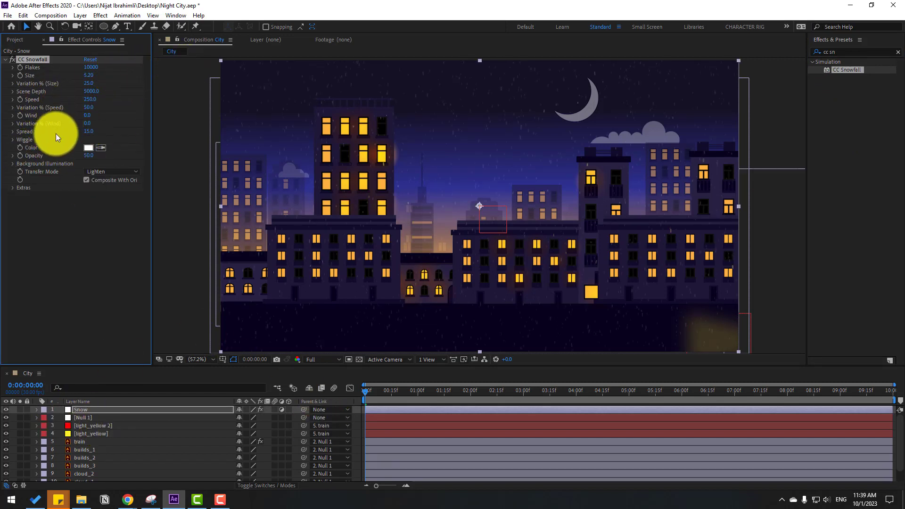
{"action": "left_click_drag", "start_coordinate": [99, 115], "coordinate": [196, 126]}
{"action": "key", "text": "space"}
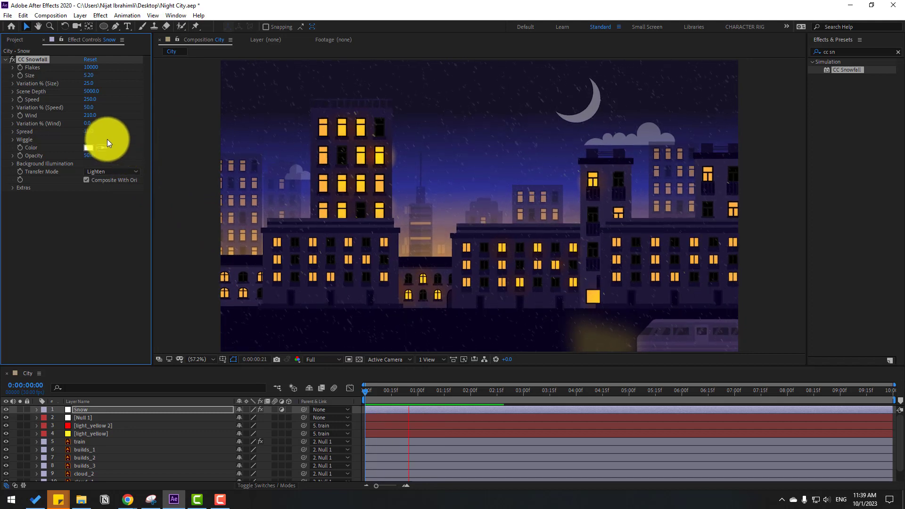
{"action": "key", "text": "space"}
Step: Reduce the wind to 30 and enlarge the flakes to 7.60, previewing the result
{"action": "left_click_drag", "start_coordinate": [77, 115], "coordinate": [17, 135]}
{"action": "key", "text": "space"}
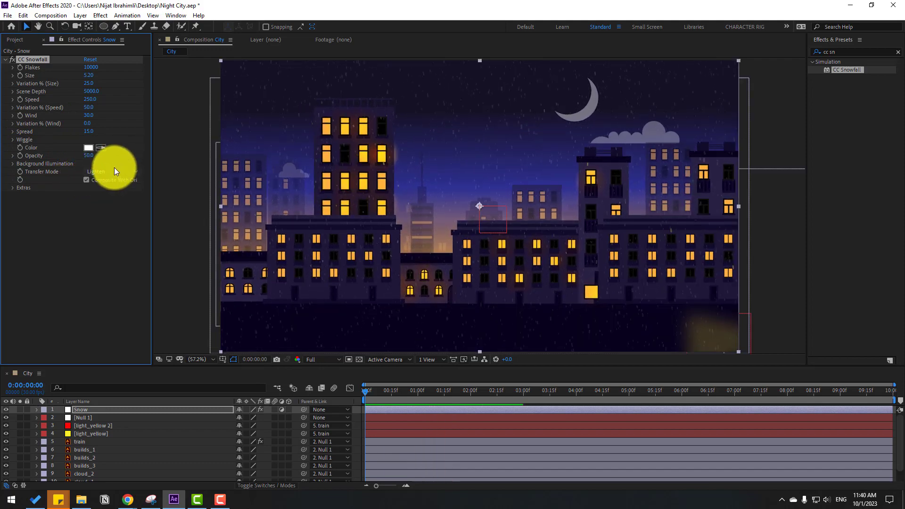
{"action": "key", "text": "space"}
{"action": "key", "text": "space"}
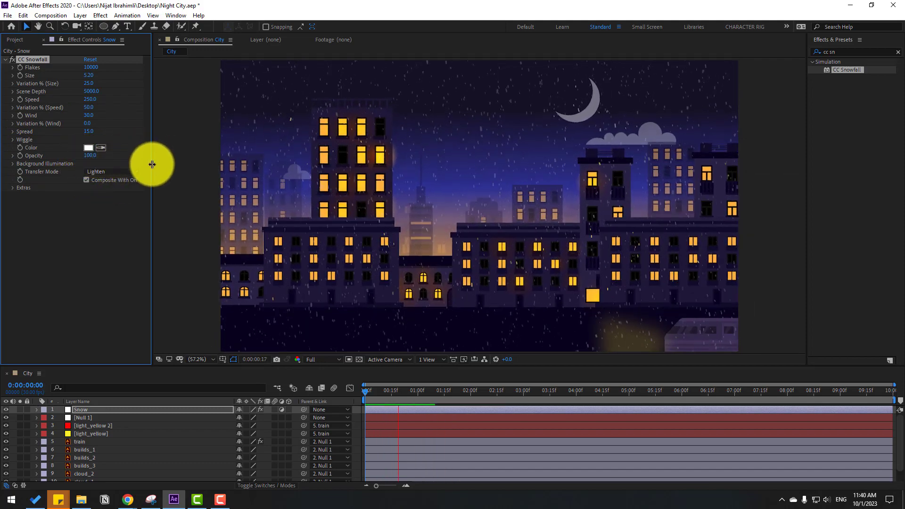
{"action": "key", "text": "space"}
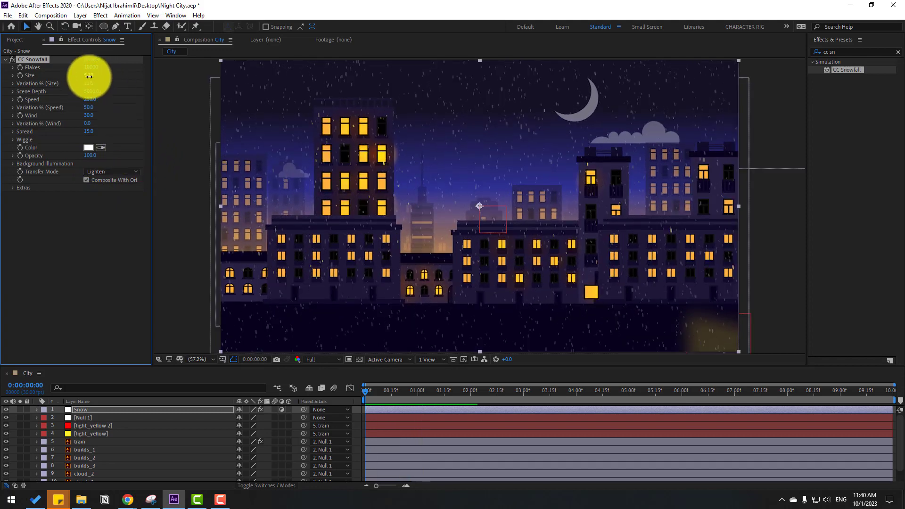
{"action": "left_click_drag", "start_coordinate": [96, 77], "coordinate": [206, 78]}
{"action": "key", "text": "space"}
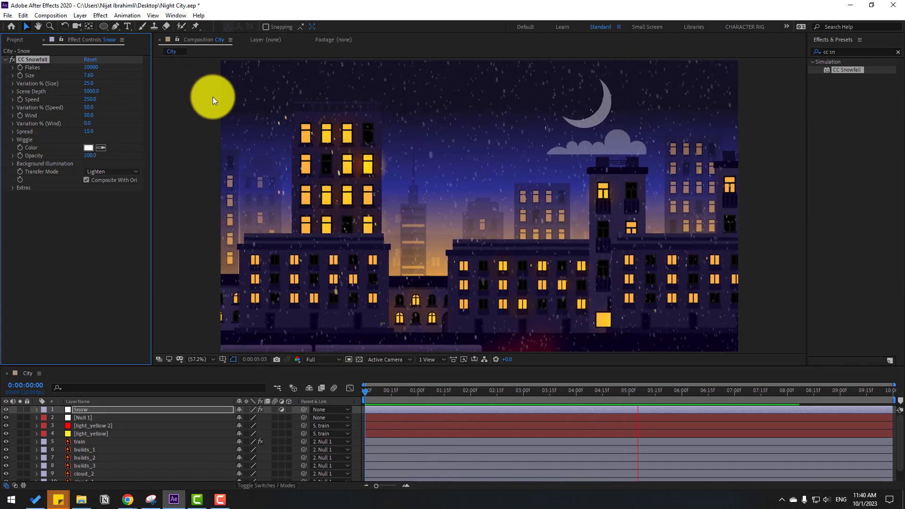
{"action": "scroll", "coordinate": [332, 205], "scroll_direction": "down", "scroll_amount": 1}
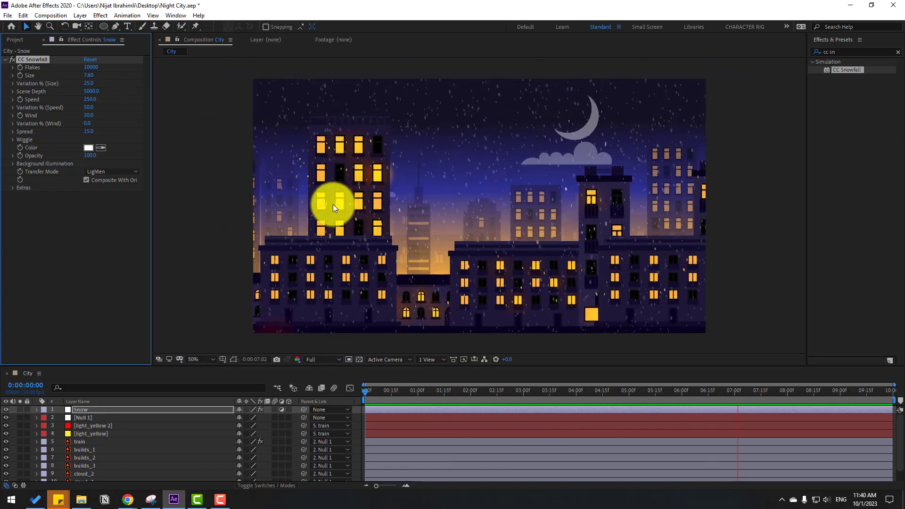
{"action": "scroll", "coordinate": [330, 203], "scroll_direction": "up", "scroll_amount": 2}
{"action": "scroll", "coordinate": [329, 205], "scroll_direction": "down", "scroll_amount": 2}
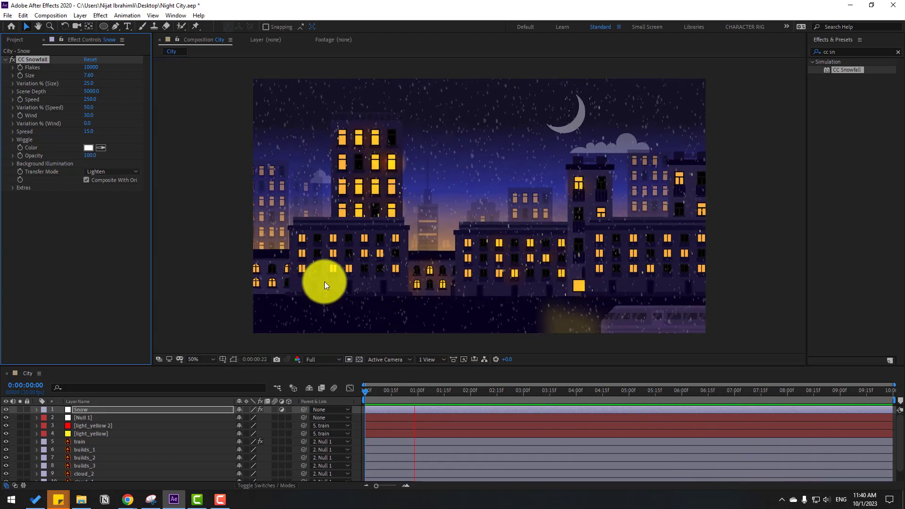